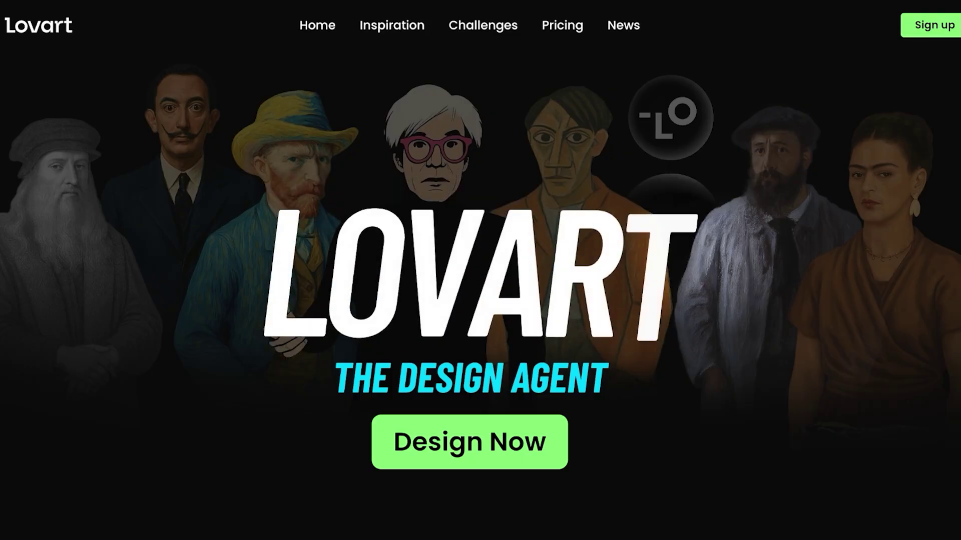
Look through the Lovart landing page, including the Why Lovart features and the community showcase, and return to its beginning.
{"action": "scroll", "coordinate": [481, 270], "scroll_direction": "down", "scroll_amount": 6}
{"action": "scroll", "coordinate": [643, 382], "scroll_direction": "down", "scroll_amount": 7}
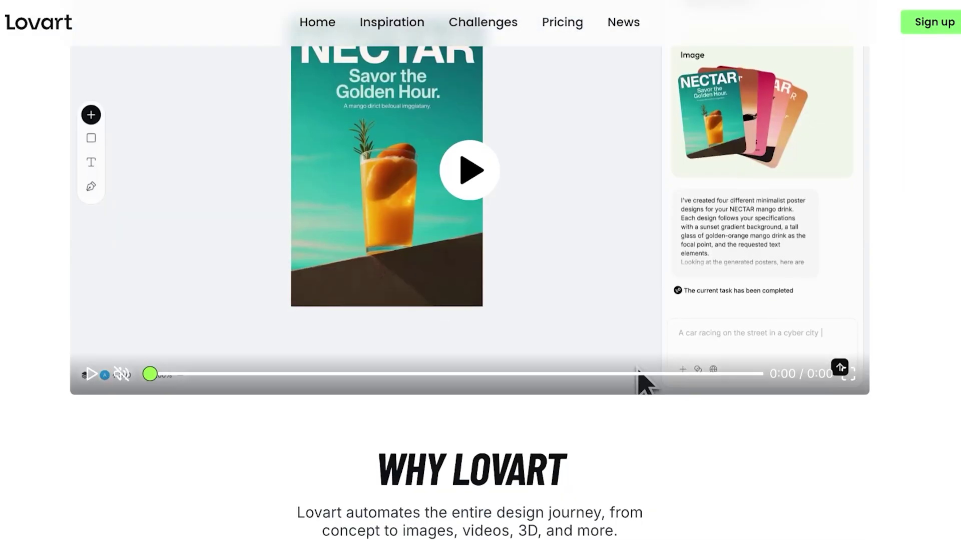
{"action": "scroll", "coordinate": [644, 382], "scroll_direction": "down", "scroll_amount": 3}
{"action": "scroll", "coordinate": [645, 251], "scroll_direction": "down", "scroll_amount": 3}
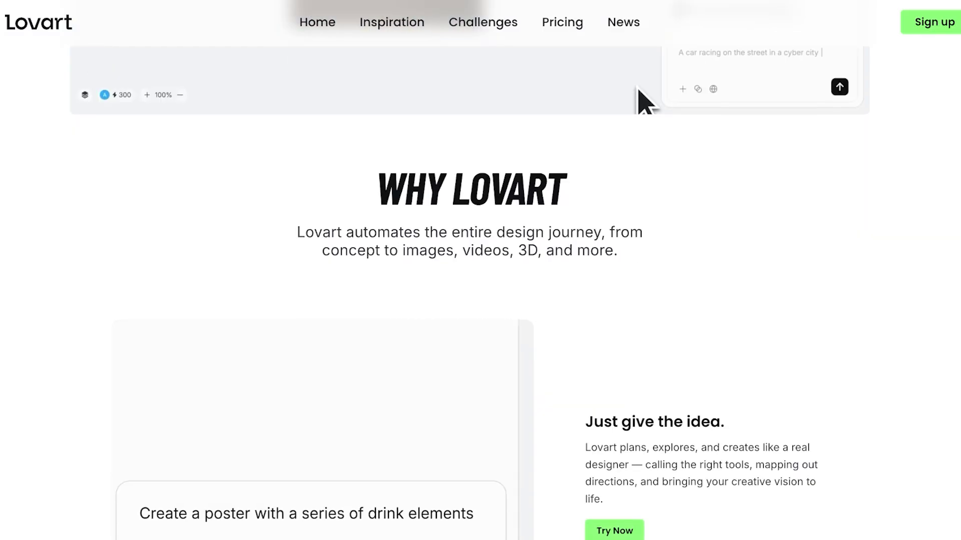
{"action": "scroll", "coordinate": [481, 271], "scroll_direction": "down", "scroll_amount": 2}
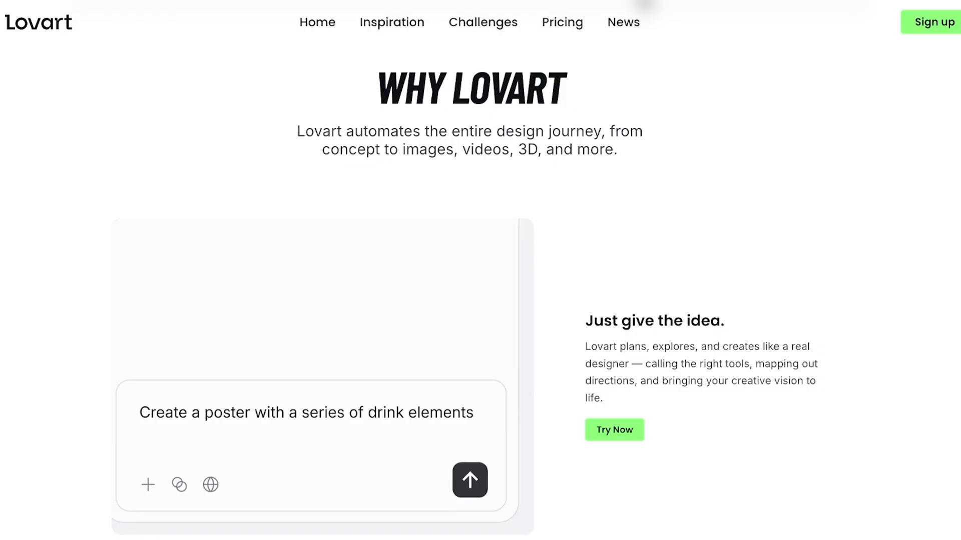
{"action": "scroll", "coordinate": [481, 270], "scroll_direction": "down", "scroll_amount": 8}
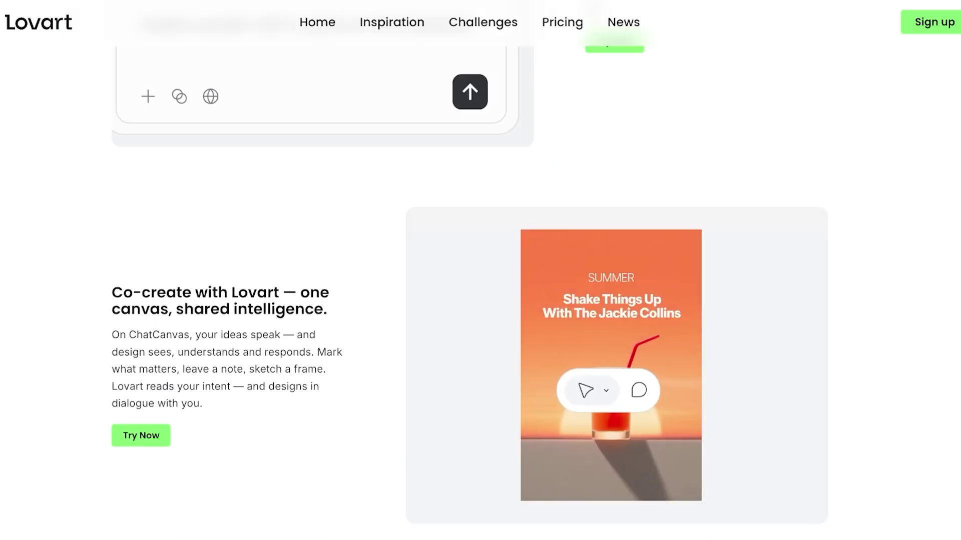
{"action": "scroll", "coordinate": [480, 270], "scroll_direction": "down", "scroll_amount": 3}
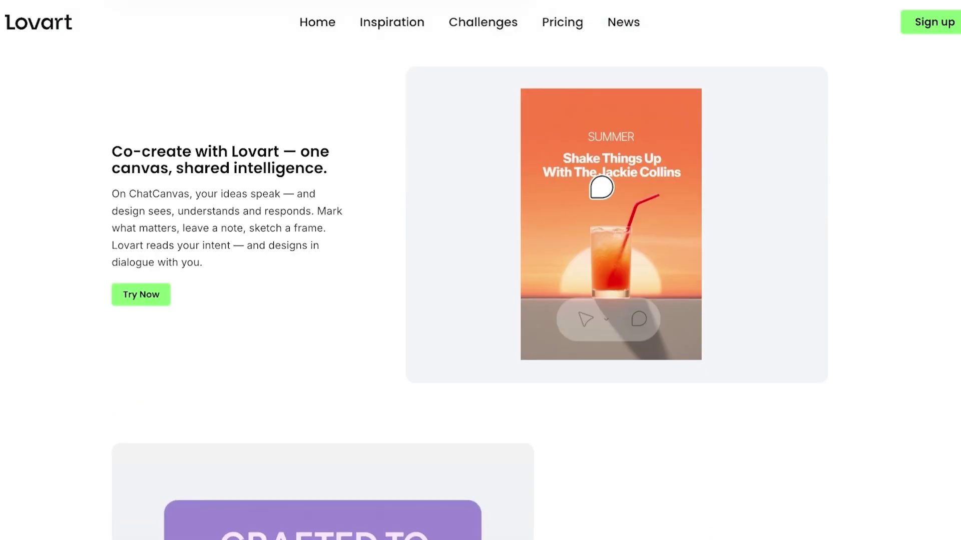
{"action": "scroll", "coordinate": [480, 270], "scroll_direction": "down", "scroll_amount": 6}
{"action": "scroll", "coordinate": [480, 270], "scroll_direction": "down", "scroll_amount": 5}
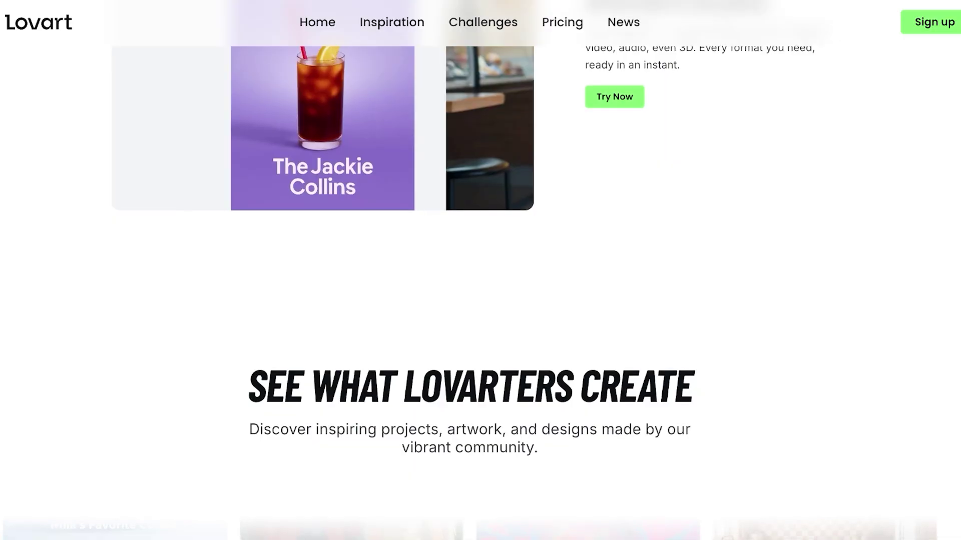
{"action": "scroll", "coordinate": [480, 270], "scroll_direction": "down", "scroll_amount": 2}
{"action": "scroll", "coordinate": [480, 270], "scroll_direction": "up", "scroll_amount": 20}
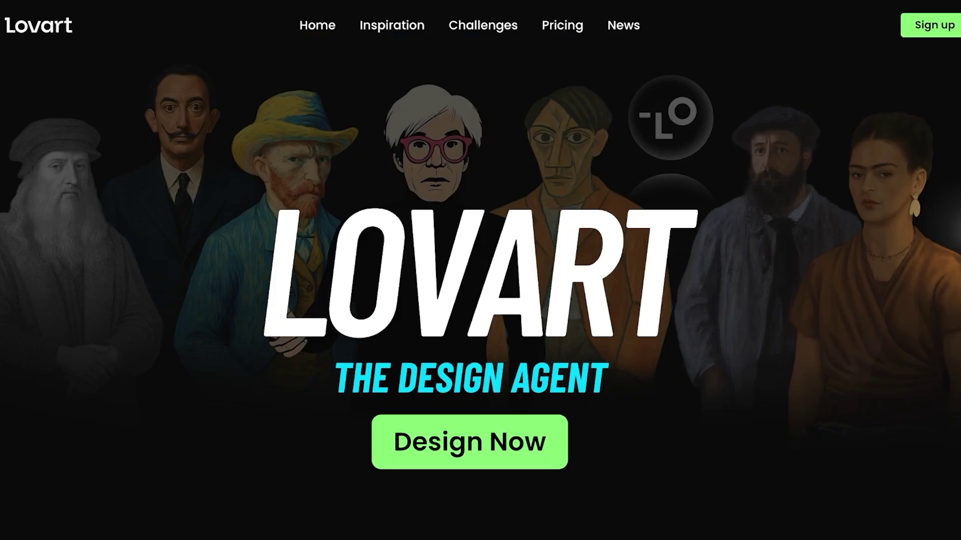
Sign up to Lovart with an existing Google account and dismiss the New Member Special subscription offer.
{"action": "left_click", "coordinate": [931, 25]}
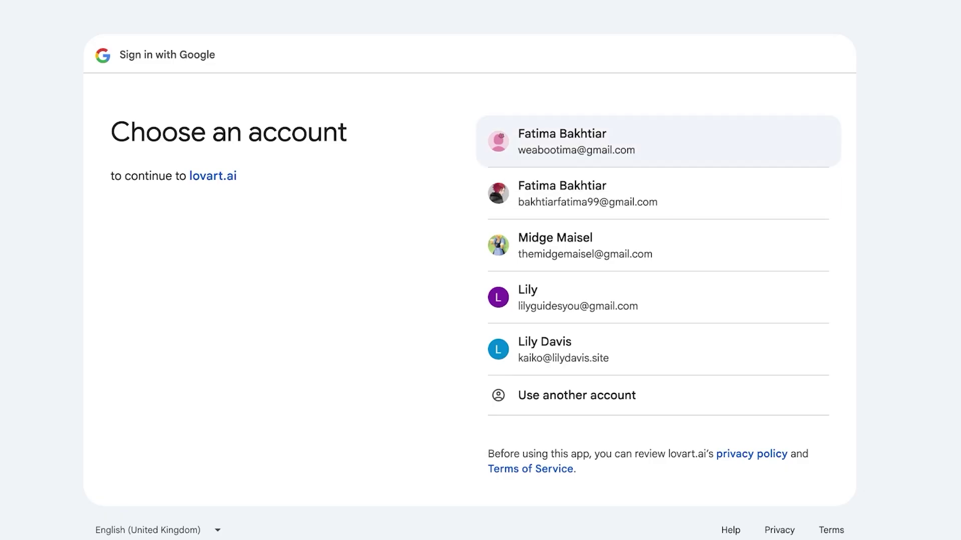
{"action": "left_click", "coordinate": [575, 142]}
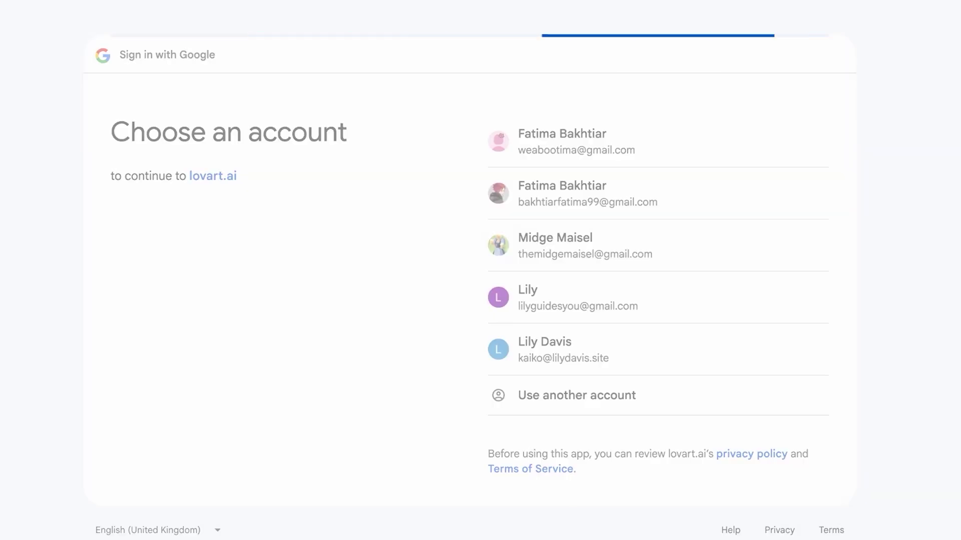
{"action": "left_click", "coordinate": [755, 418]}
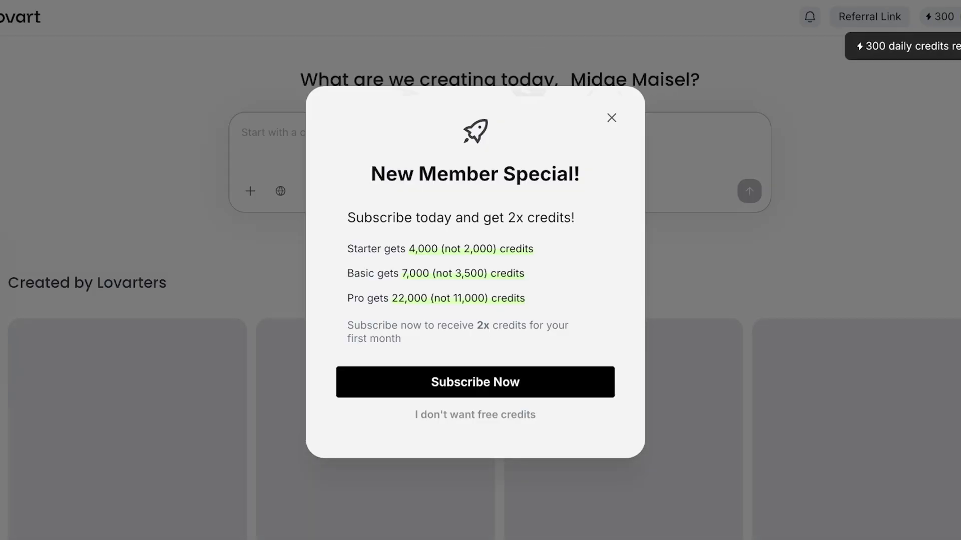
{"action": "key", "text": "Escape"}
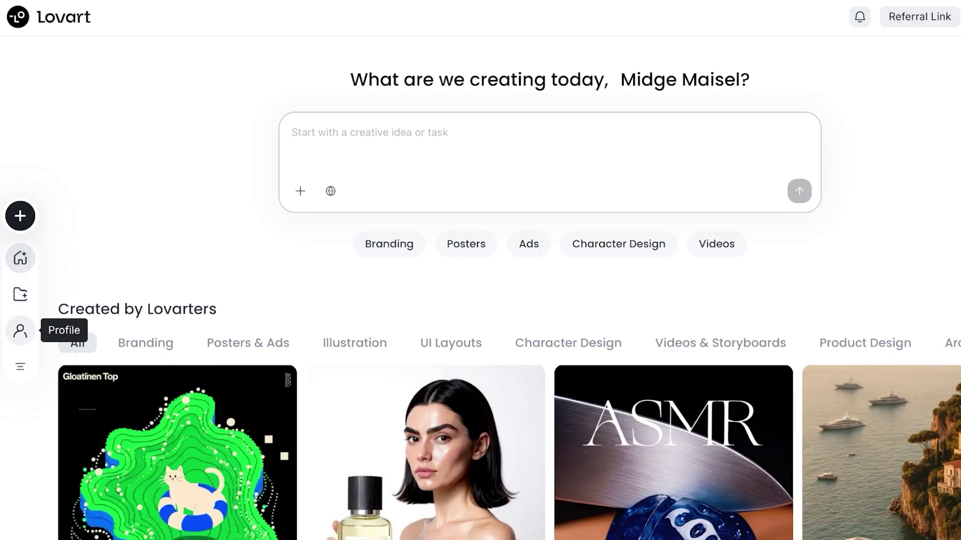
View the account's profile page and return to the home page.
{"action": "mouse_move", "coordinate": [20, 366]}
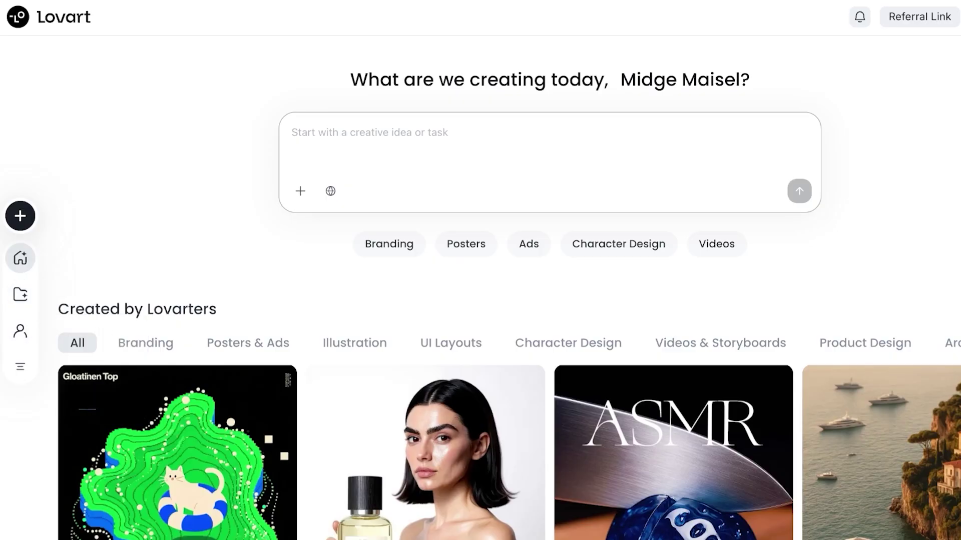
{"action": "scroll", "coordinate": [500, 301], "scroll_direction": "down", "scroll_amount": 5}
{"action": "left_click", "coordinate": [20, 258]}
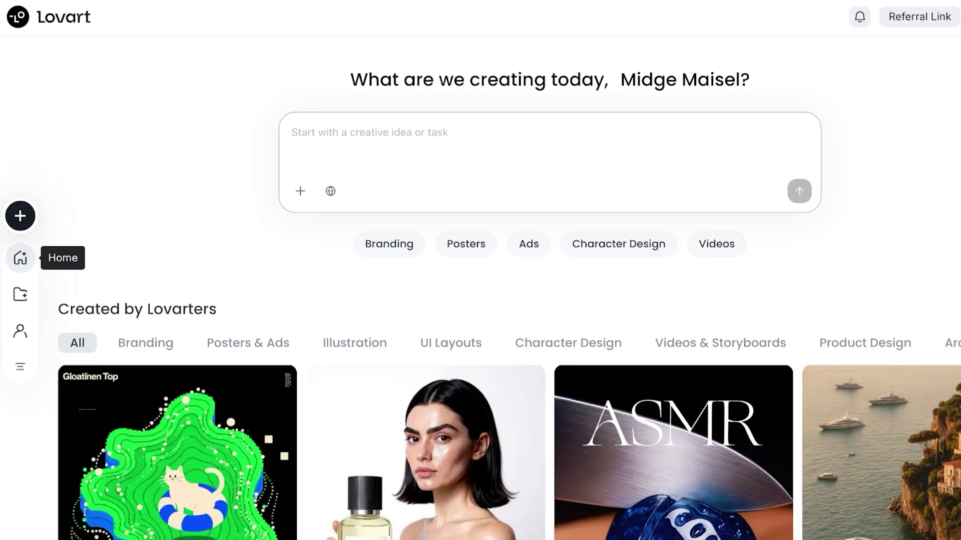
{"action": "left_click", "coordinate": [20, 331]}
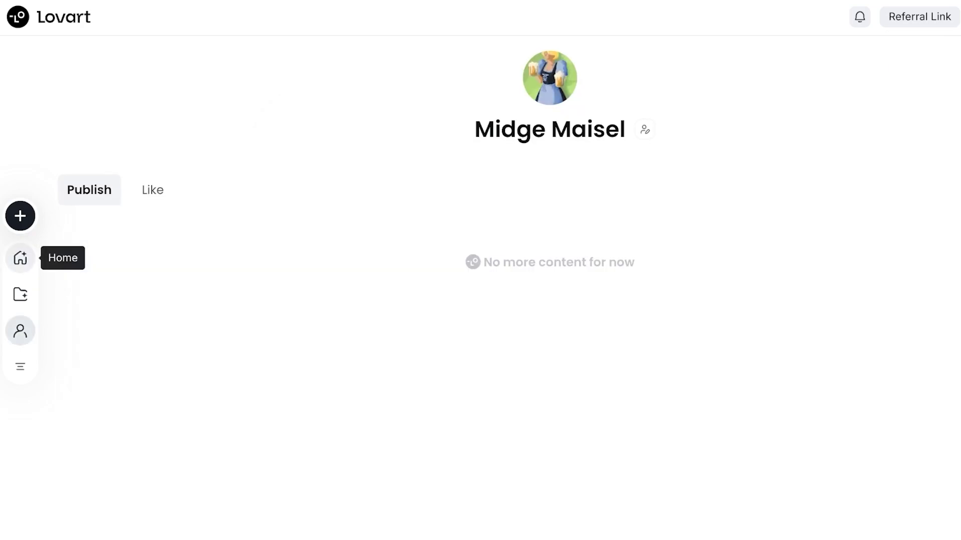
{"action": "left_click", "coordinate": [20, 258]}
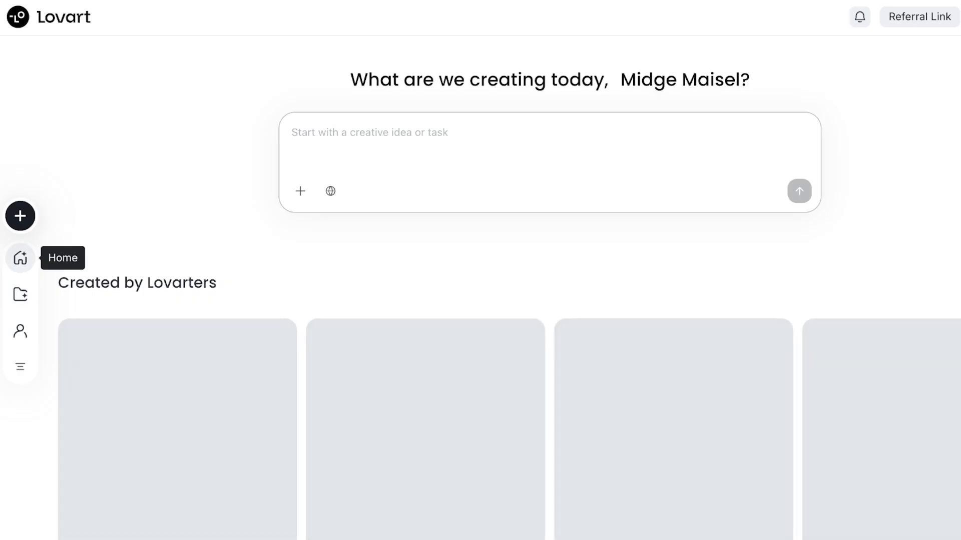
Browse the Created by Lovarters gallery and view the project "Tennis tourism: dream holidays for fans".
{"action": "scroll", "coordinate": [500, 250], "scroll_direction": "down", "scroll_amount": 5}
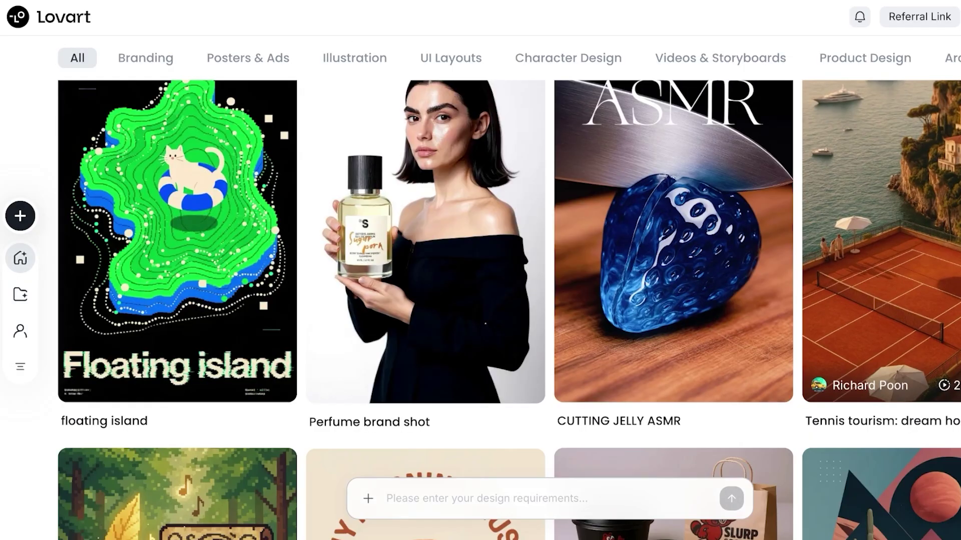
{"action": "scroll", "coordinate": [675, 265], "scroll_direction": "down", "scroll_amount": 3}
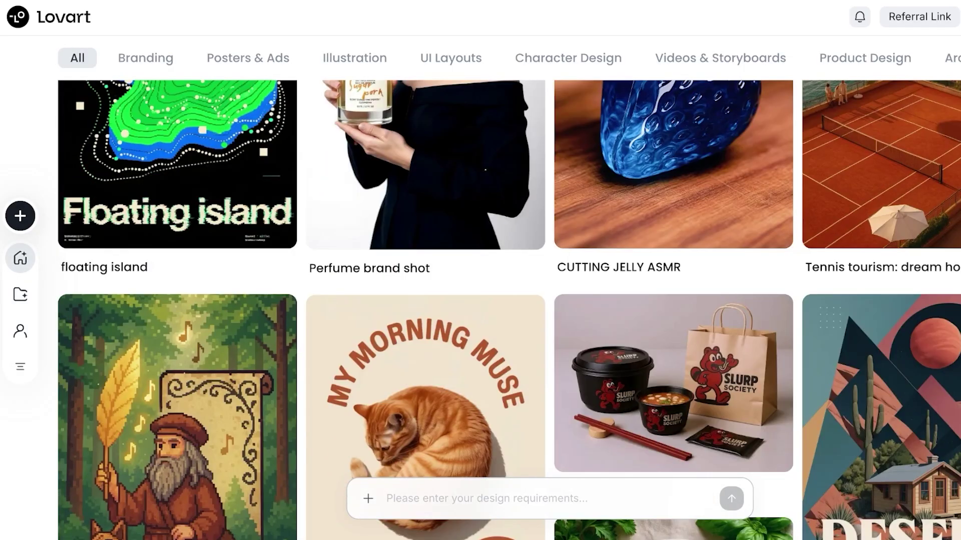
{"action": "left_click", "coordinate": [871, 170]}
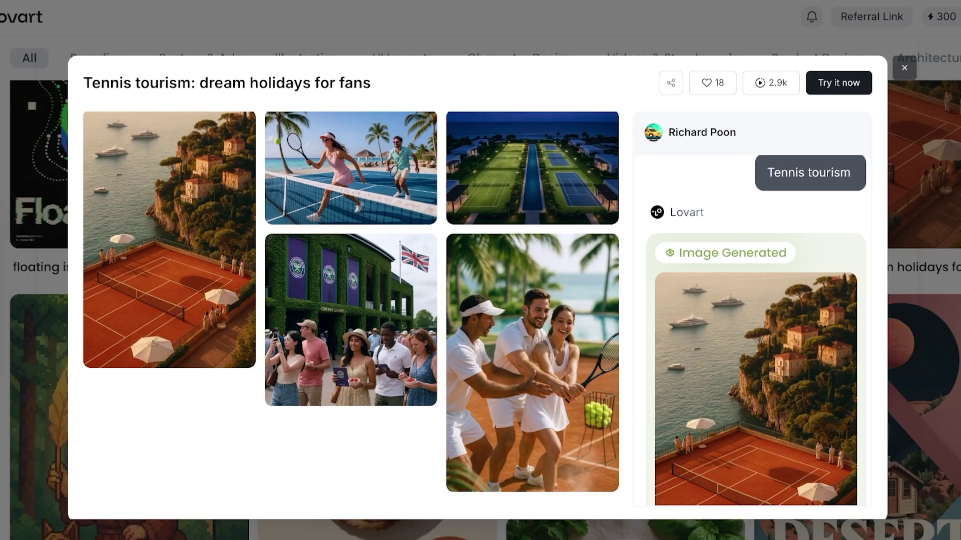
{"action": "left_click", "coordinate": [904, 67]}
Explore more of the community gallery, viewing the chocolate project "Do you want?" and closing it before browsing further designs.
{"action": "scroll", "coordinate": [372, 200], "scroll_direction": "down", "scroll_amount": 5}
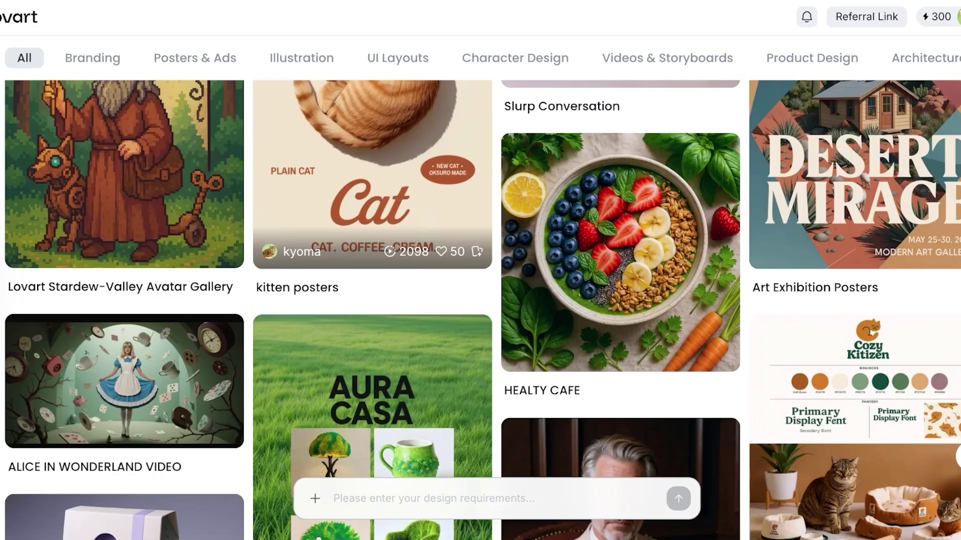
{"action": "scroll", "coordinate": [620, 250], "scroll_direction": "down", "scroll_amount": 7}
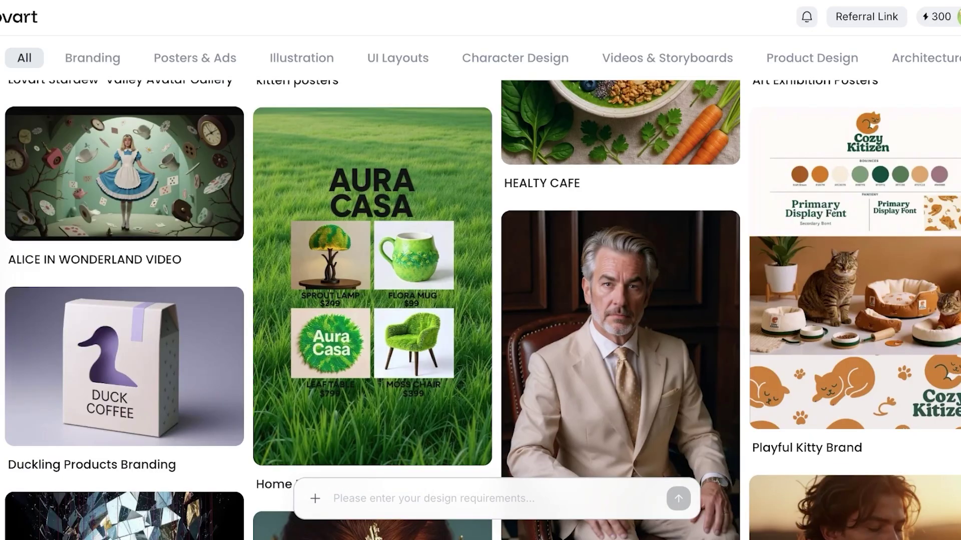
{"action": "scroll", "coordinate": [373, 250], "scroll_direction": "down", "scroll_amount": 10}
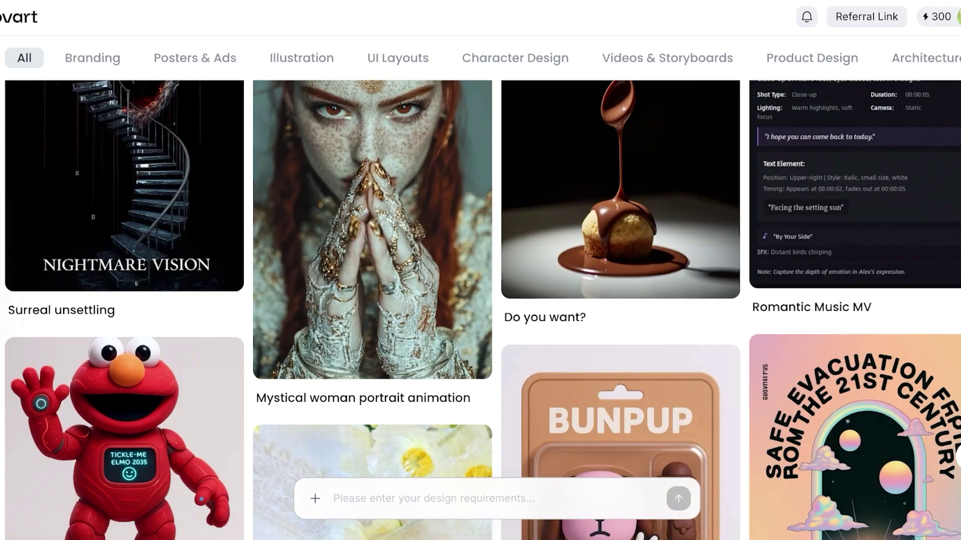
{"action": "scroll", "coordinate": [373, 250], "scroll_direction": "down", "scroll_amount": 7}
{"action": "scroll", "coordinate": [621, 280], "scroll_direction": "up", "scroll_amount": 9}
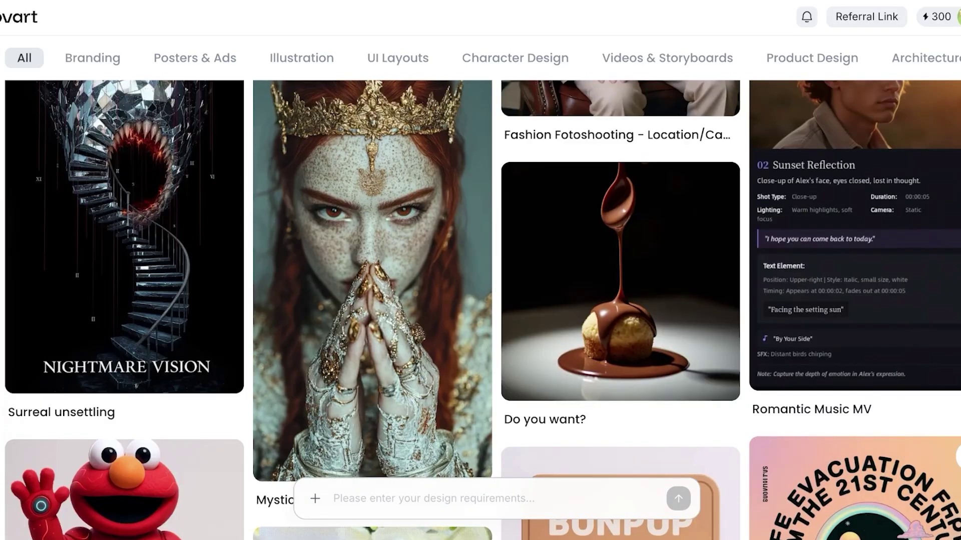
{"action": "left_click", "coordinate": [621, 280]}
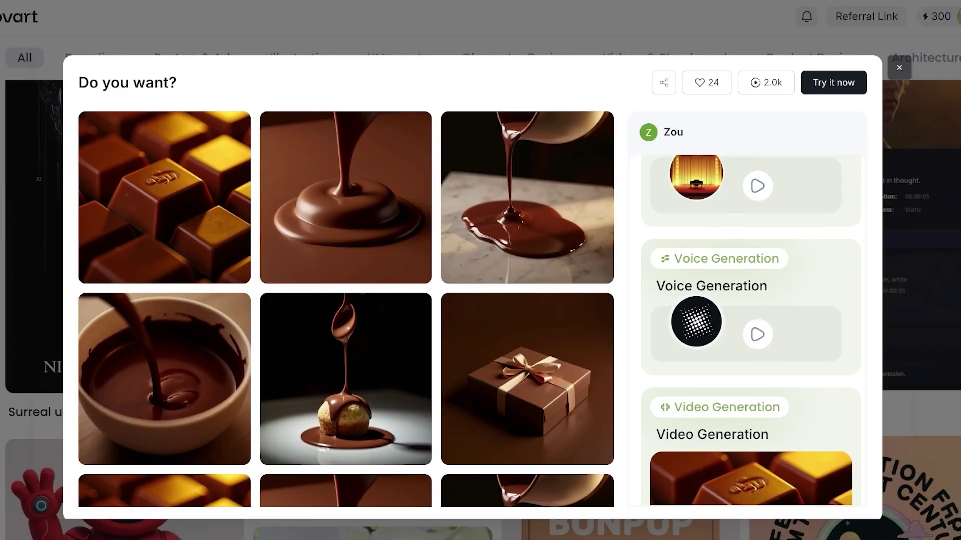
{"action": "left_click", "coordinate": [899, 68]}
{"action": "scroll", "coordinate": [899, 150], "scroll_direction": "down", "scroll_amount": 7}
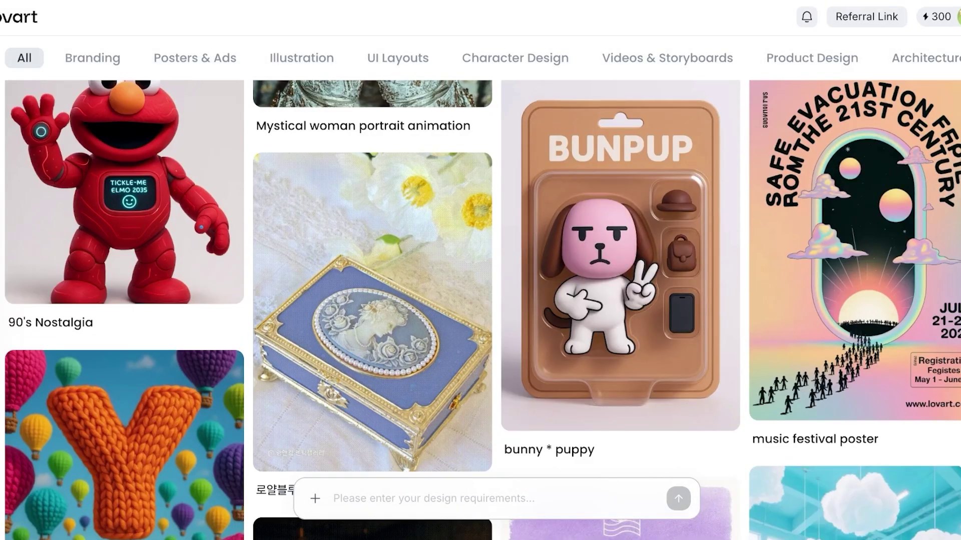
{"action": "scroll", "coordinate": [620, 260], "scroll_direction": "down", "scroll_amount": 10}
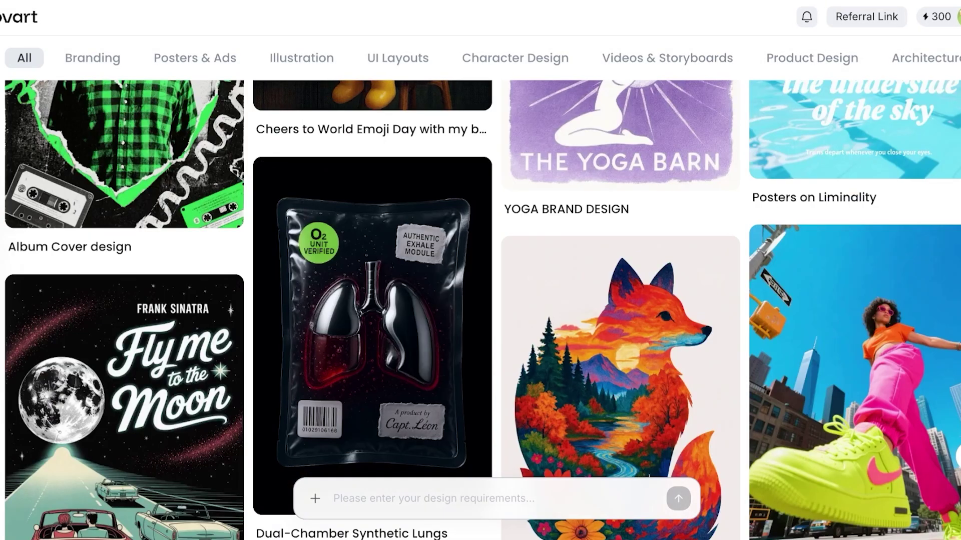
{"action": "scroll", "coordinate": [621, 310], "scroll_direction": "down", "scroll_amount": 20}
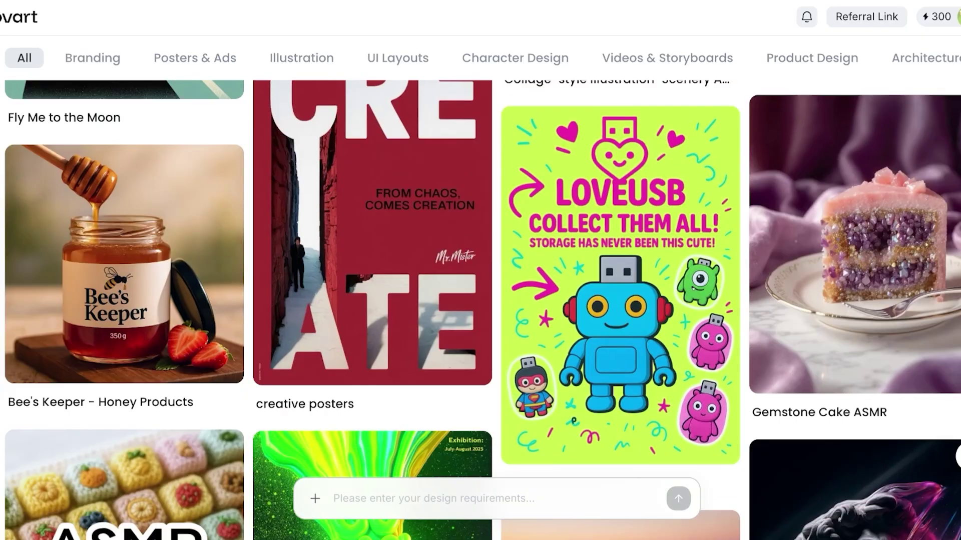
{"action": "scroll", "coordinate": [621, 311], "scroll_direction": "down", "scroll_amount": 15}
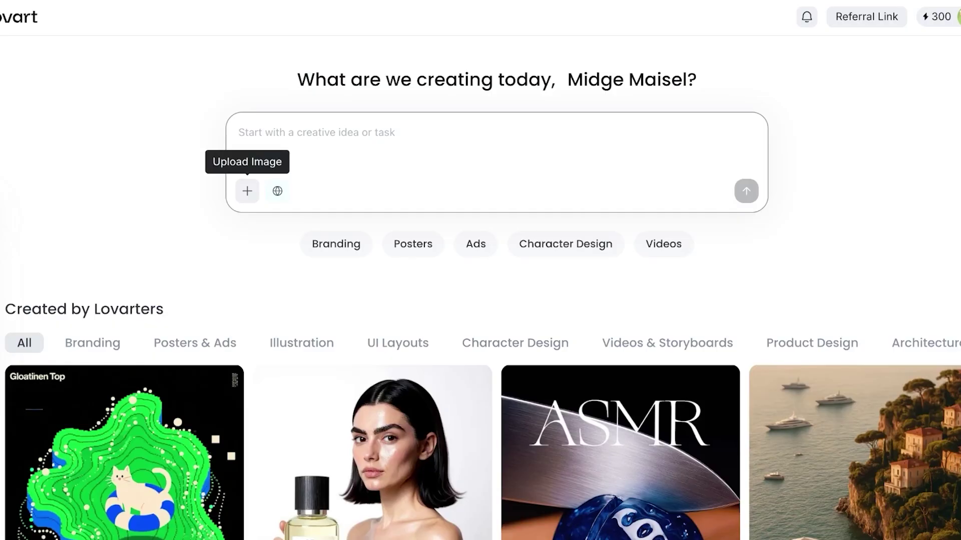
Check the image upload option for the prompt, cancel the file selection, and turn off Web Search.
{"action": "left_click", "coordinate": [248, 191]}
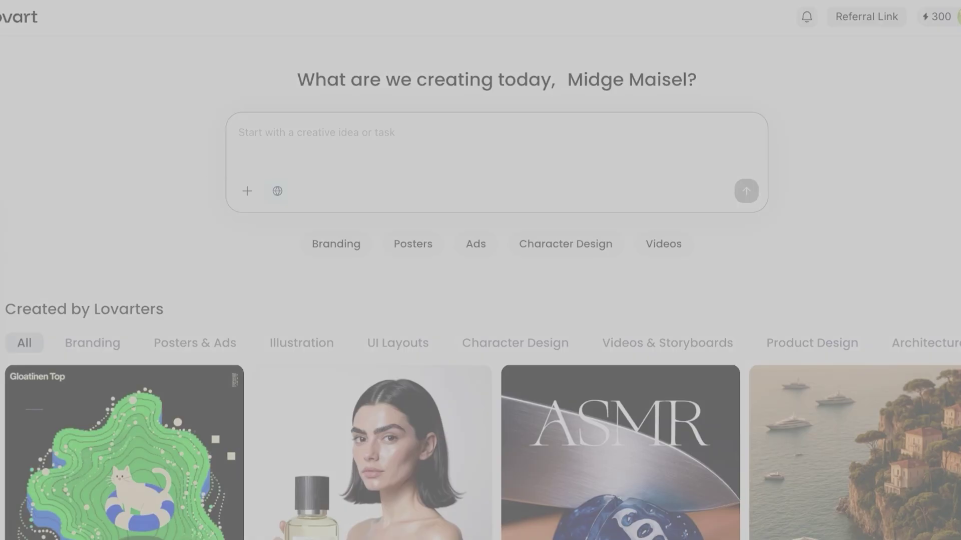
{"action": "key", "text": "Escape"}
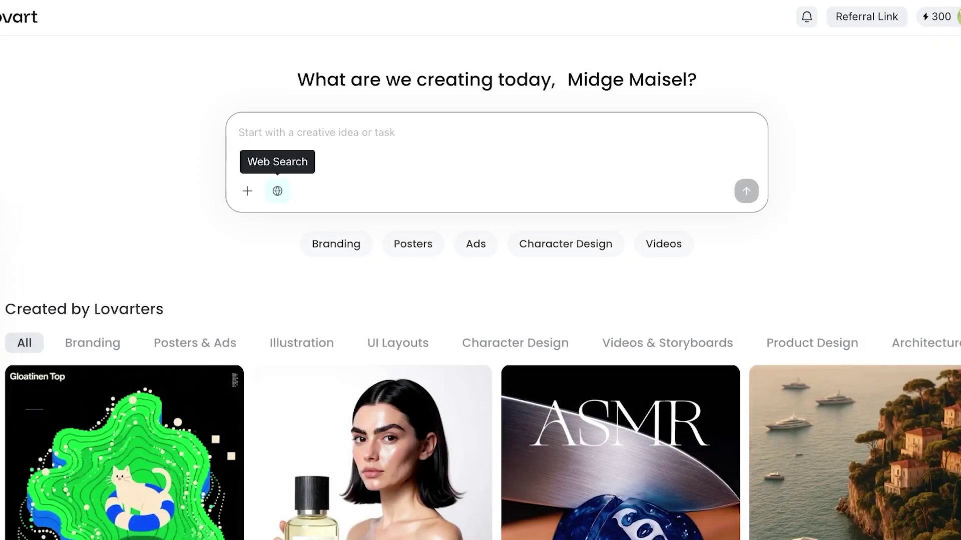
{"action": "left_click", "coordinate": [277, 191]}
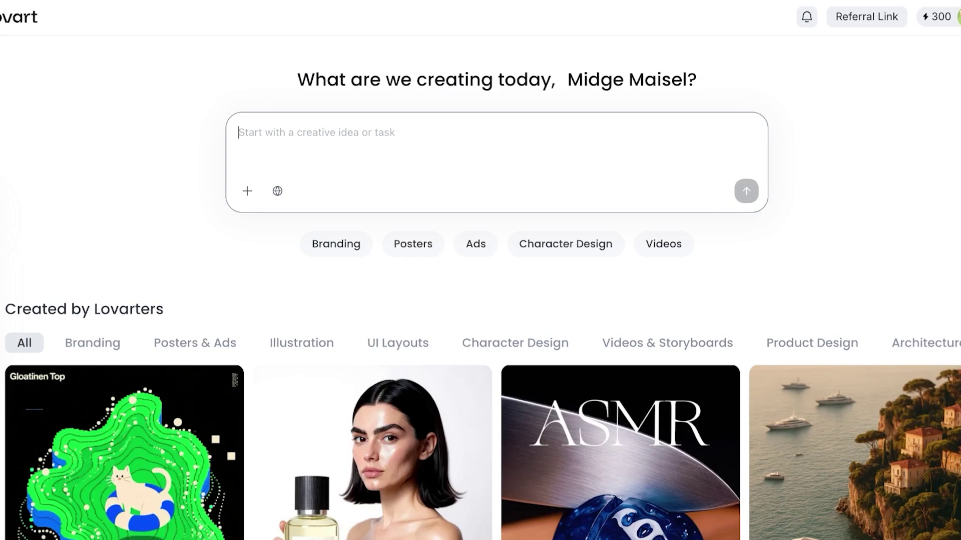
Submit the prompt "Create a brand identity for my brand called 'KOKO'. It is a premium chocolate truffle brand. With pastel pink branding".
{"action": "type", "text": "Create a "}
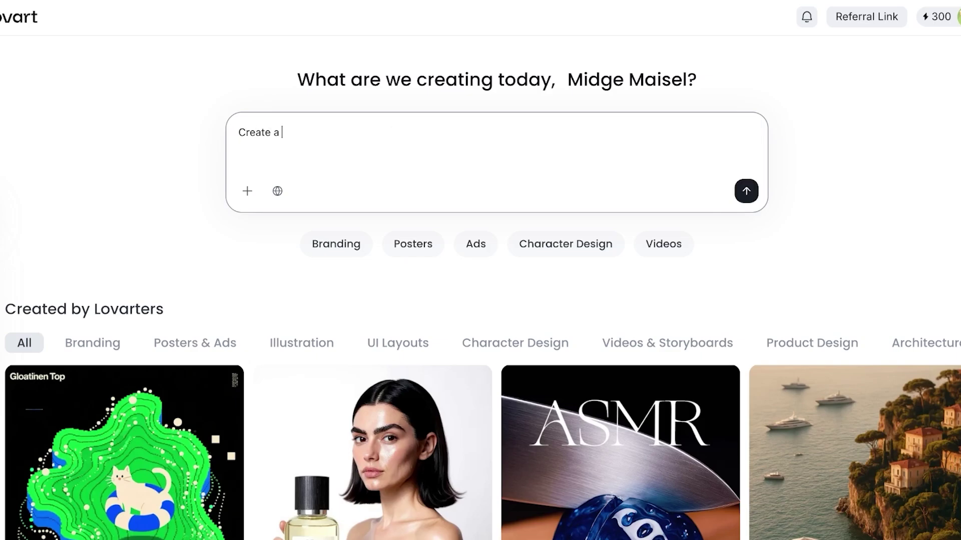
{"action": "type", "text": "brand identity for "}
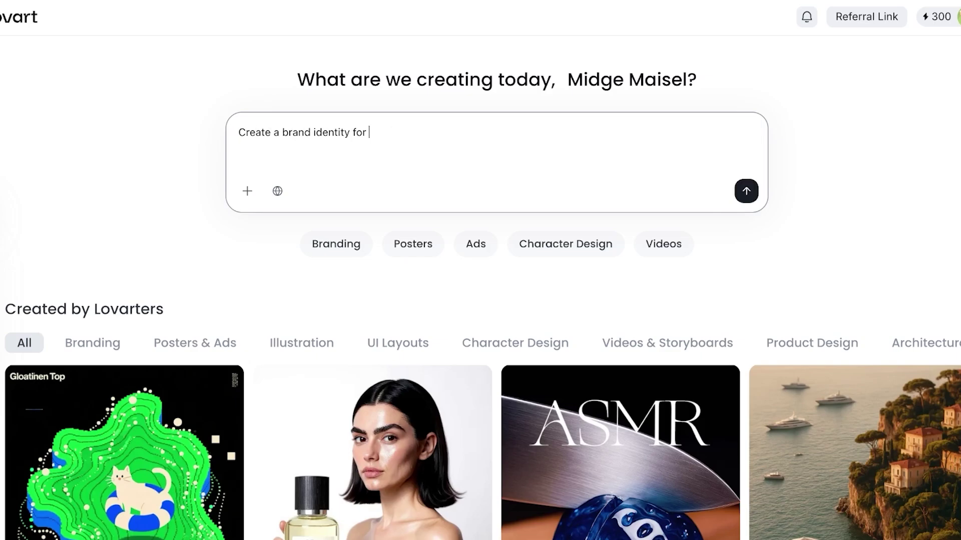
{"action": "type", "text": "my brand called 'KOKO'. It is a premium chocolate"}
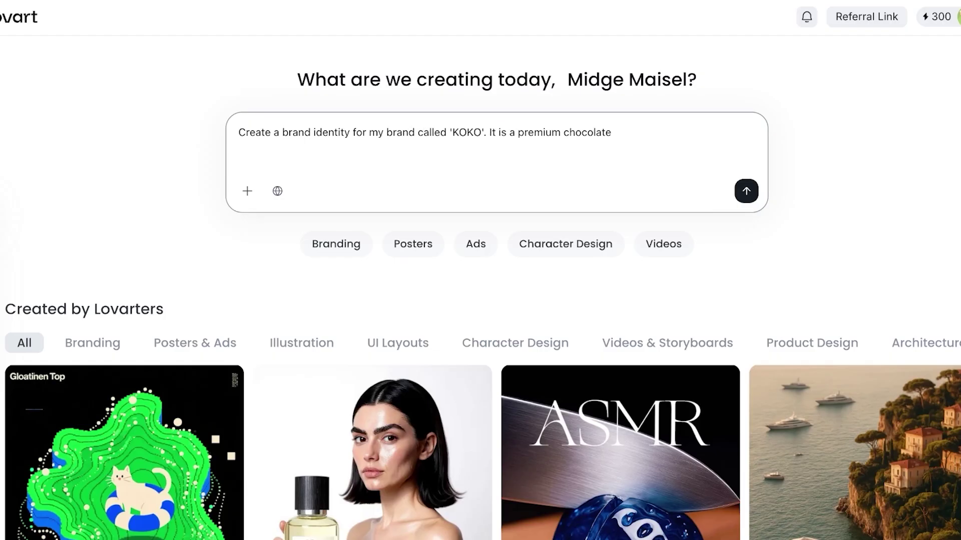
{"action": "type", "text": " truffle brand. With"}
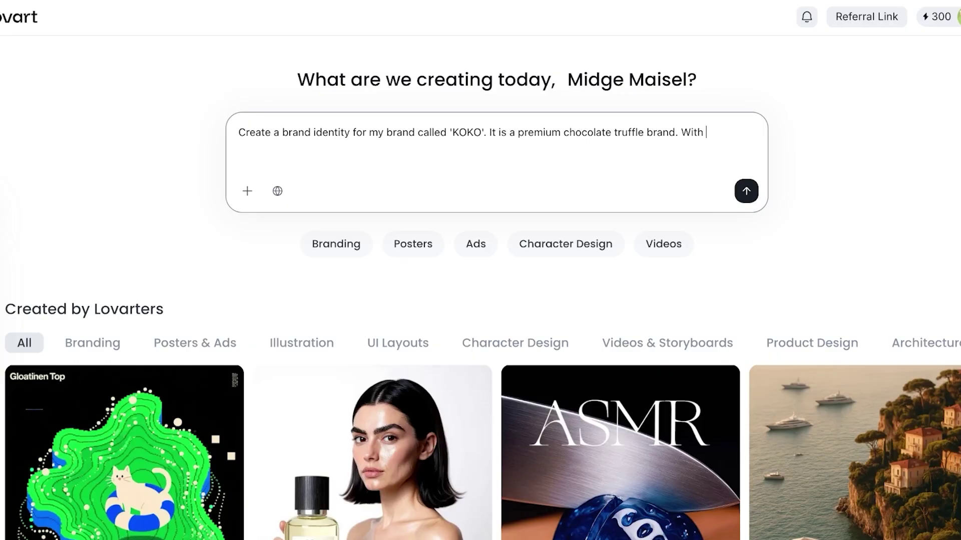
{"action": "type", "text": " pastel pink branding"}
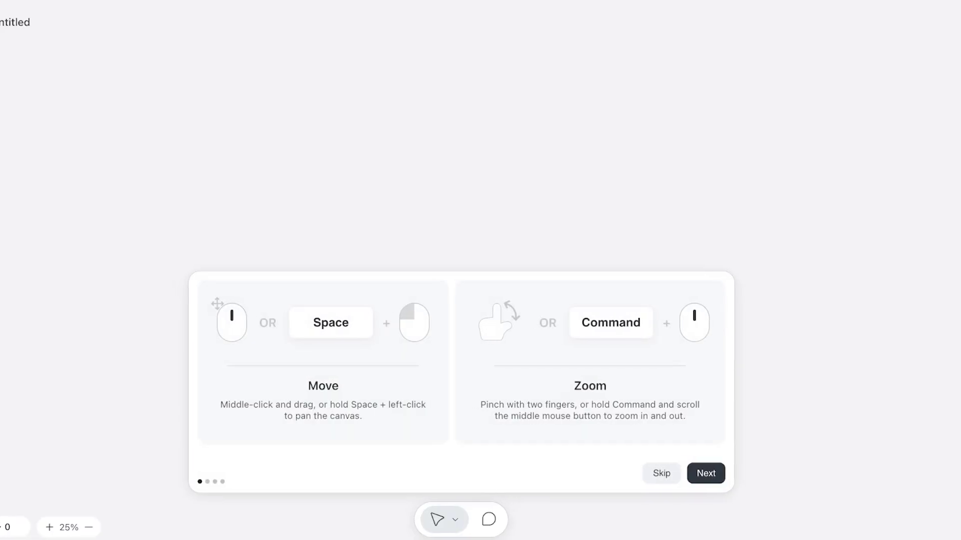
Page through the canvas introduction and draw a rectangle on the canvas, resizing it to about 260 × 236.
{"action": "left_click", "coordinate": [699, 473]}
{"action": "left_click", "coordinate": [707, 471]}
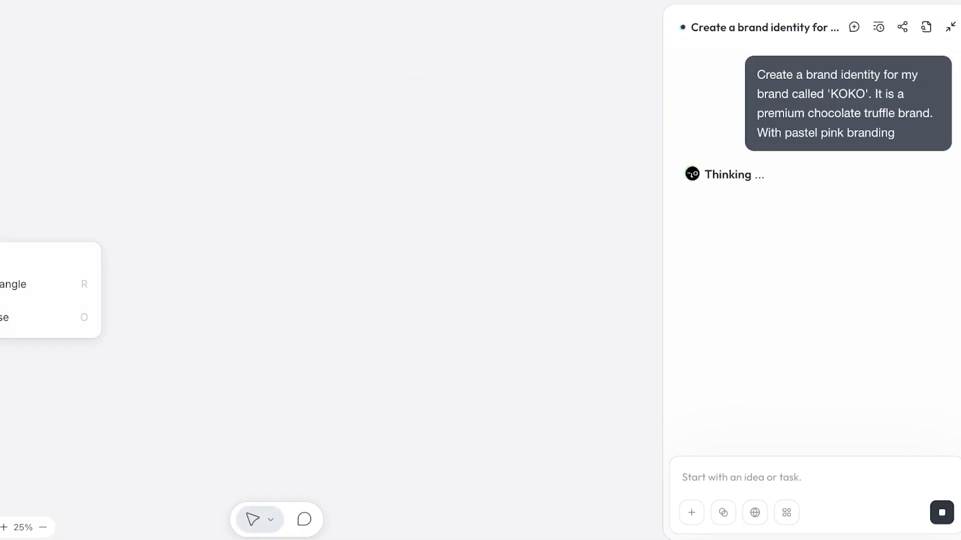
{"action": "left_click", "coordinate": [5, 285]}
{"action": "mouse_move", "coordinate": [0, 79]}
{"action": "left_mouse_down"}
{"action": "mouse_move", "coordinate": [43, 171]}
{"action": "mouse_move", "coordinate": [62, 164]}
{"action": "mouse_move", "coordinate": [66, 177]}
{"action": "left_mouse_up"}
{"action": "left_click_drag", "start_coordinate": [14, 128], "coordinate": [17, 99]}
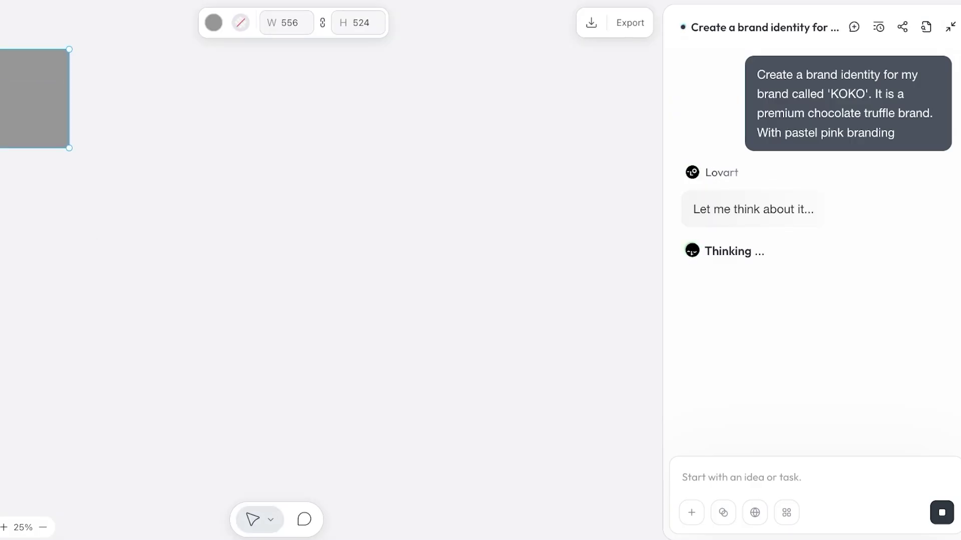
{"action": "left_click_drag", "start_coordinate": [69, 148], "coordinate": [14, 93]}
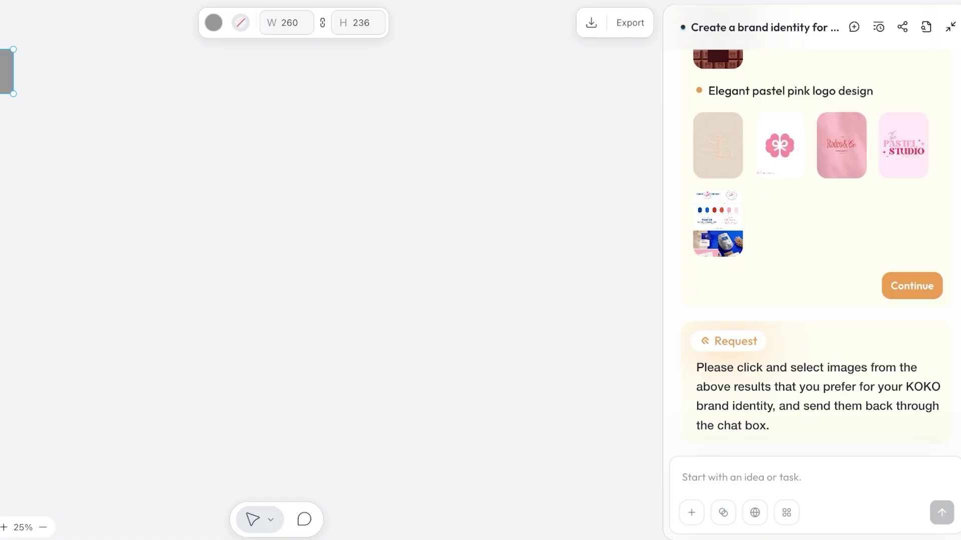
Select four inspiration images: the pink script logo, two pink and lilac images from the luxury chocolate group, and the round pink truffle packaging.
{"action": "scroll", "coordinate": [841, 270], "scroll_direction": "up", "scroll_amount": 3}
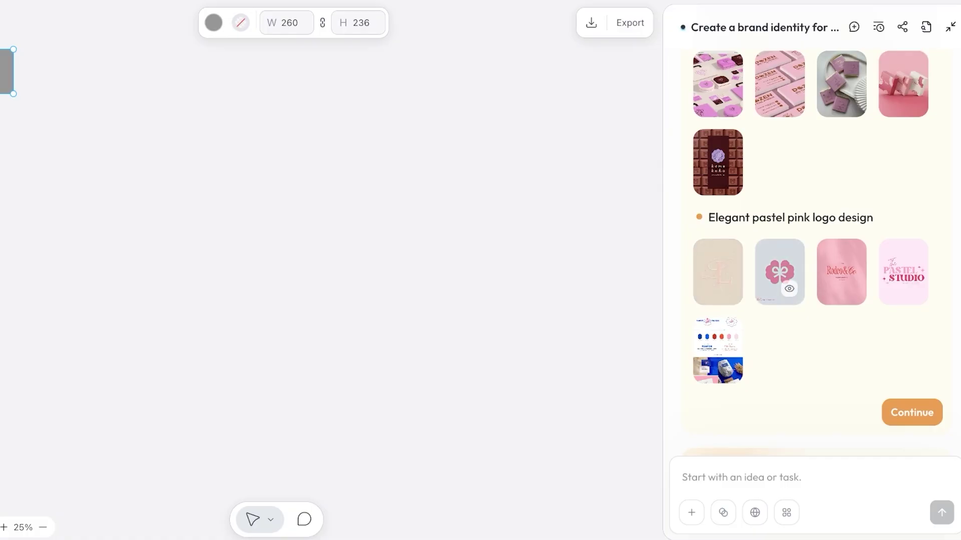
{"action": "left_click", "coordinate": [841, 265]}
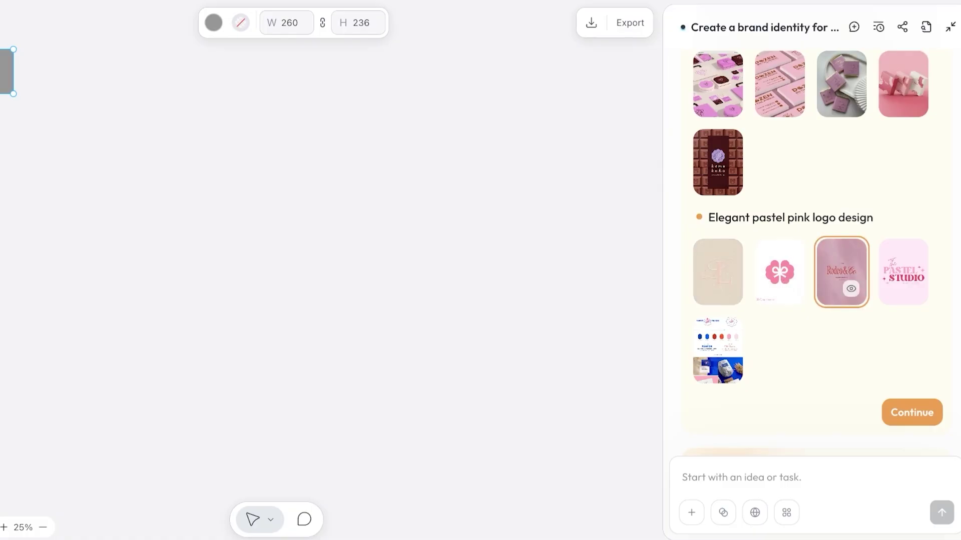
{"action": "scroll", "coordinate": [842, 273], "scroll_direction": "up", "scroll_amount": 3}
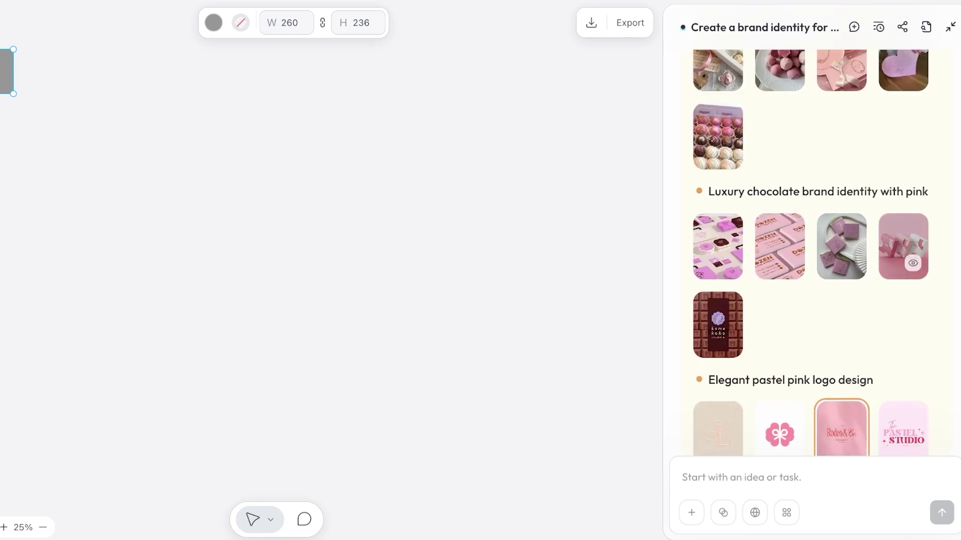
{"action": "left_click", "coordinate": [903, 246]}
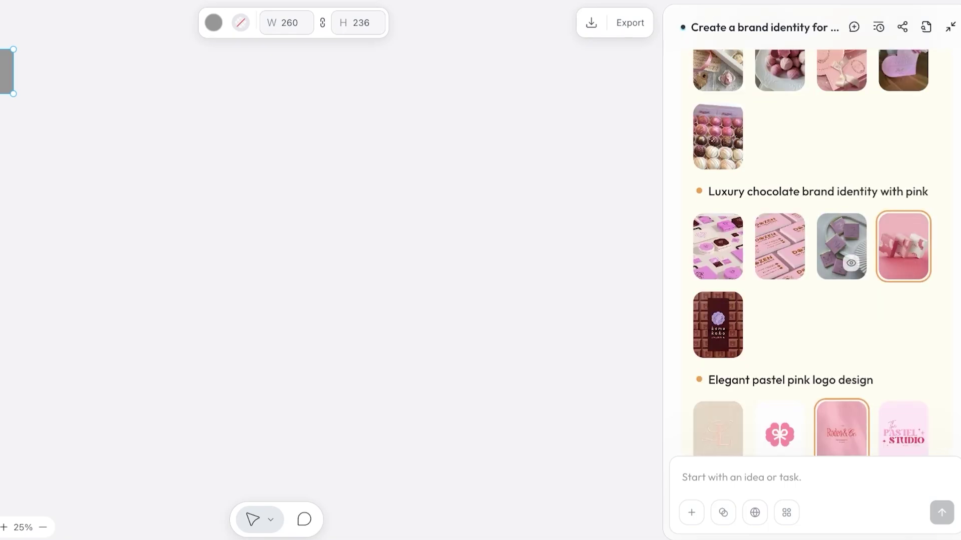
{"action": "left_click", "coordinate": [841, 246]}
{"action": "scroll", "coordinate": [841, 246], "scroll_direction": "up", "scroll_amount": 3}
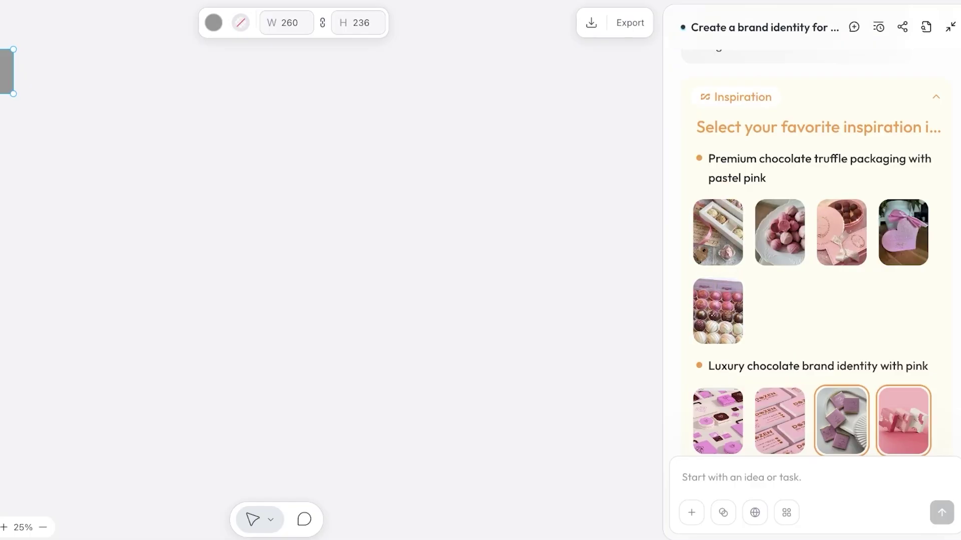
{"action": "left_click", "coordinate": [842, 232]}
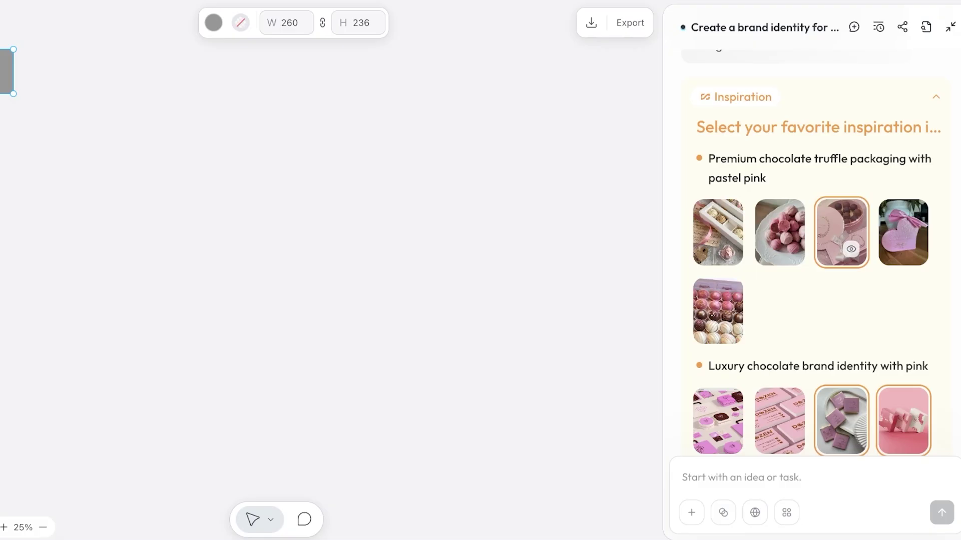
Add two more inspiration images to the selection and continue the brand identity generation with them.
{"action": "scroll", "coordinate": [841, 233], "scroll_direction": "down", "scroll_amount": 5}
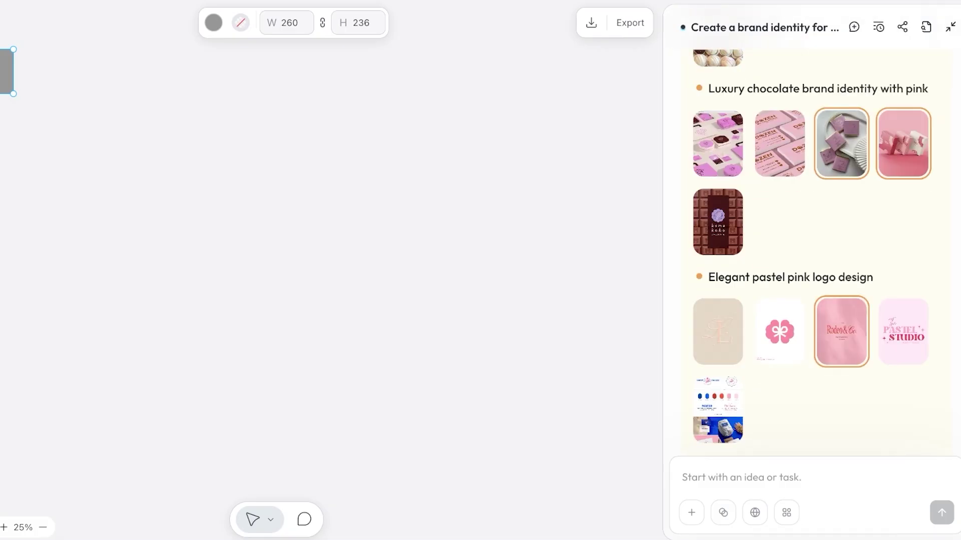
{"action": "scroll", "coordinate": [811, 331], "scroll_direction": "up", "scroll_amount": 9}
{"action": "scroll", "coordinate": [811, 331], "scroll_direction": "down", "scroll_amount": 14}
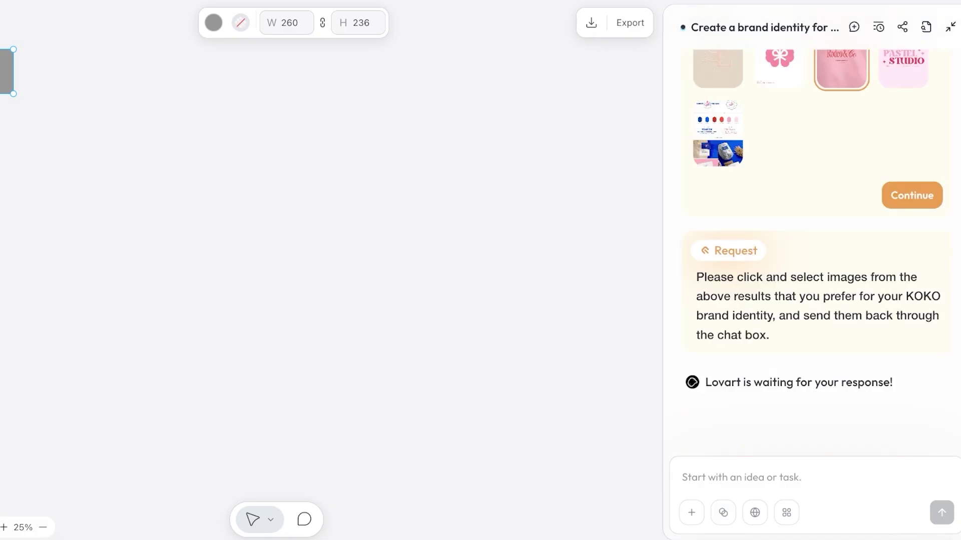
{"action": "scroll", "coordinate": [811, 253], "scroll_direction": "up", "scroll_amount": 14}
{"action": "left_click", "coordinate": [719, 331]}
{"action": "left_click", "coordinate": [718, 252]}
{"action": "scroll", "coordinate": [719, 251], "scroll_direction": "down", "scroll_amount": 14}
{"action": "left_click", "coordinate": [912, 195]}
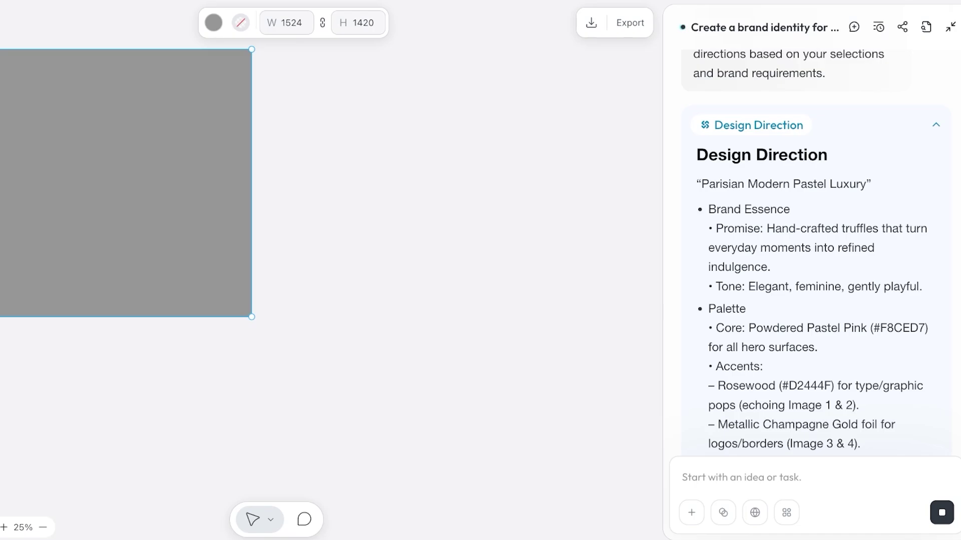
Read through the Design Direction for KOKO, covering its brand essence, palette, logotype, graphic system and packaging architecture.
{"action": "left_click_drag", "start_coordinate": [763, 273], "coordinate": [928, 273]}
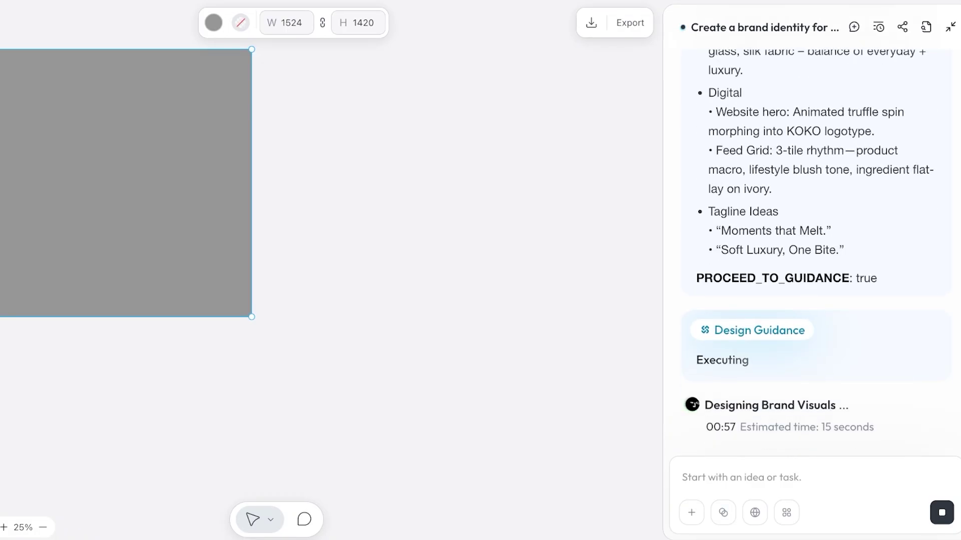
{"action": "scroll", "coordinate": [816, 250], "scroll_direction": "up", "scroll_amount": 10}
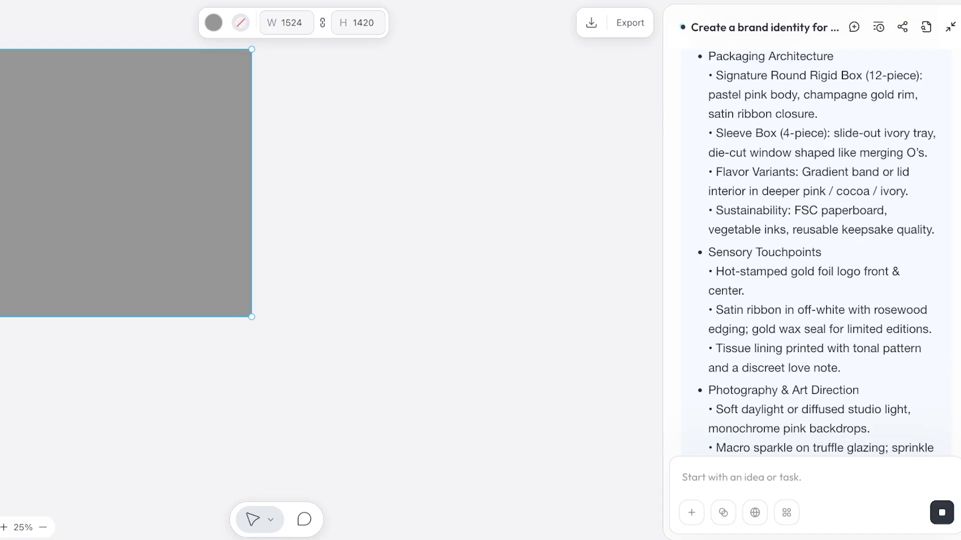
{"action": "scroll", "coordinate": [816, 250], "scroll_direction": "up", "scroll_amount": 3}
{"action": "scroll", "coordinate": [816, 250], "scroll_direction": "up", "scroll_amount": 12}
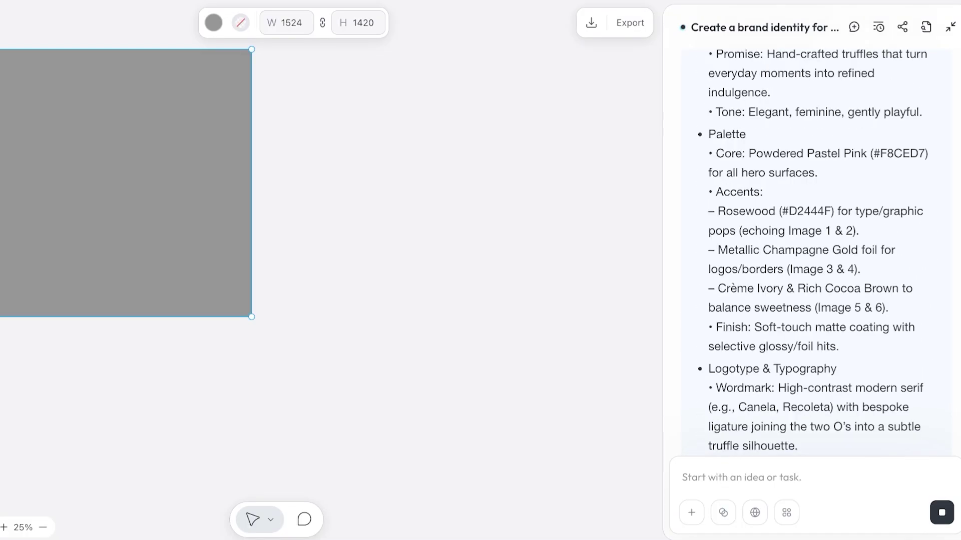
{"action": "scroll", "coordinate": [816, 250], "scroll_direction": "down", "scroll_amount": 1}
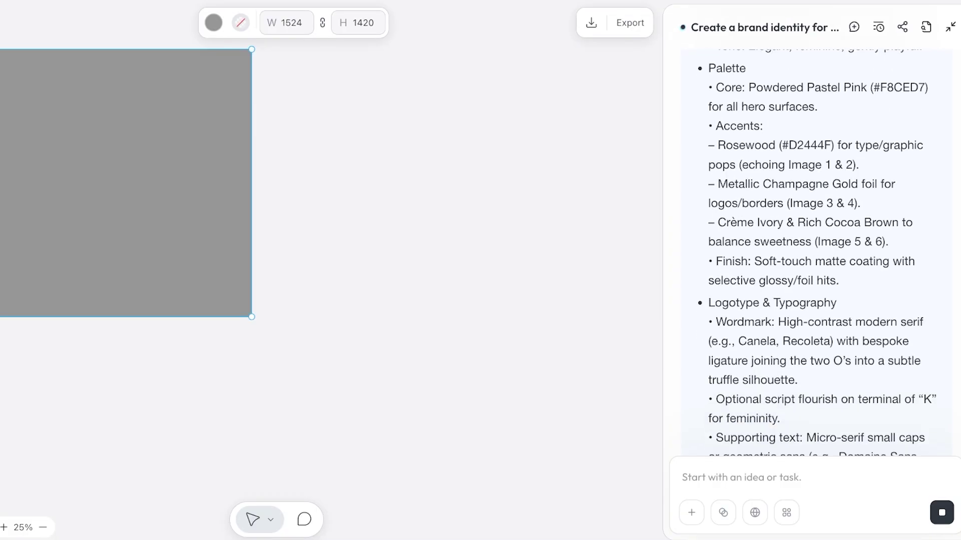
{"action": "scroll", "coordinate": [815, 250], "scroll_direction": "down", "scroll_amount": 1}
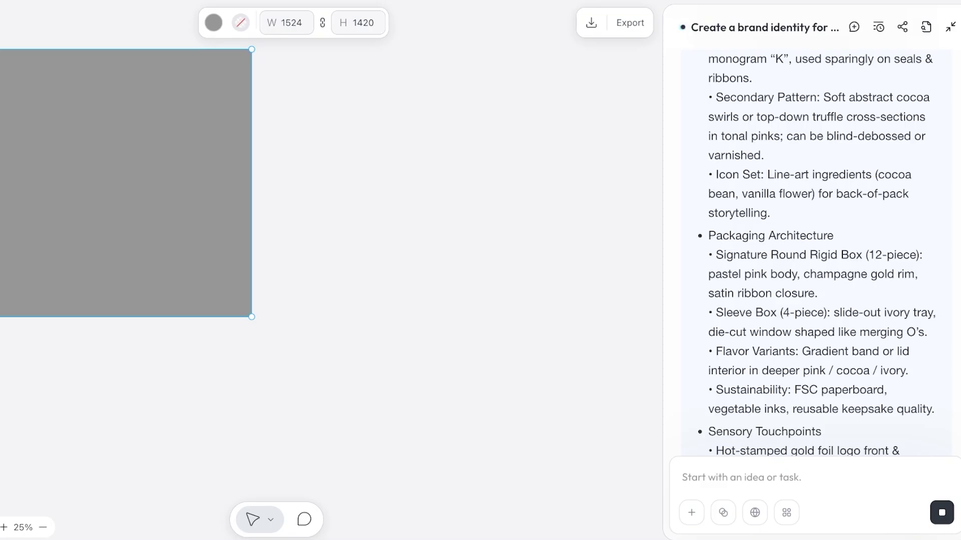
{"action": "left_click_drag", "start_coordinate": [786, 254], "coordinate": [840, 255]}
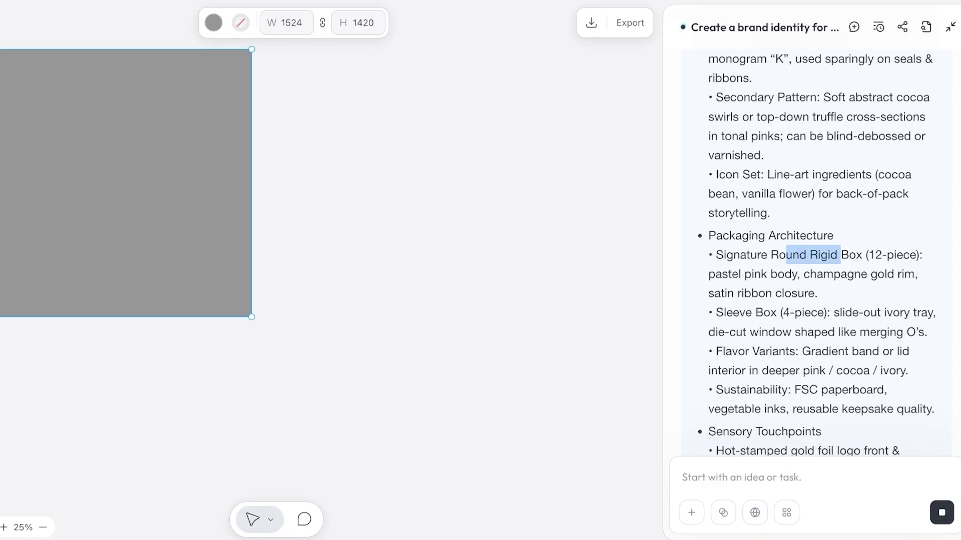
{"action": "left_click", "coordinate": [840, 255]}
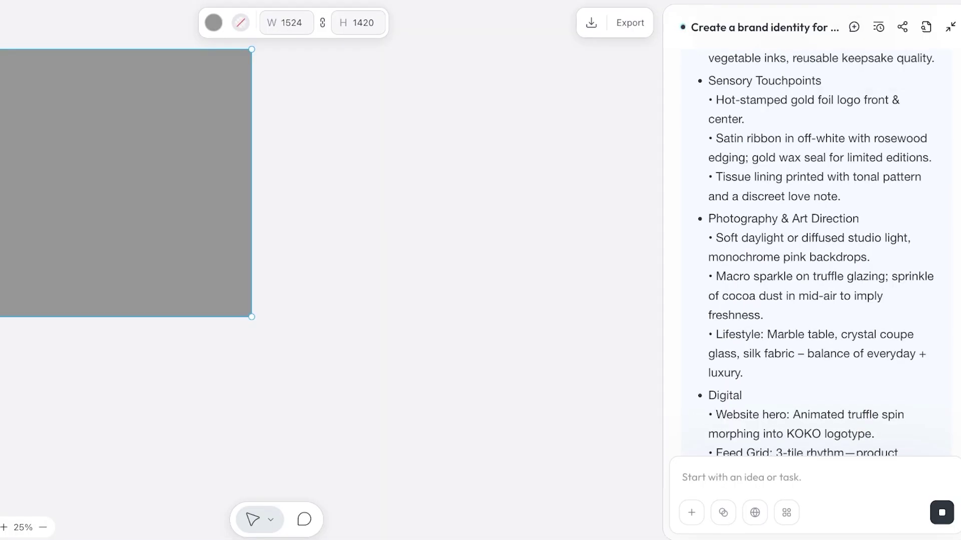
Widen the chat panel, go back to the start of the conversation, and check the Generated Files list before closing it.
{"action": "left_click_drag", "start_coordinate": [663, 270], "coordinate": [518, 270]}
{"action": "scroll", "coordinate": [739, 253], "scroll_direction": "up", "scroll_amount": 9}
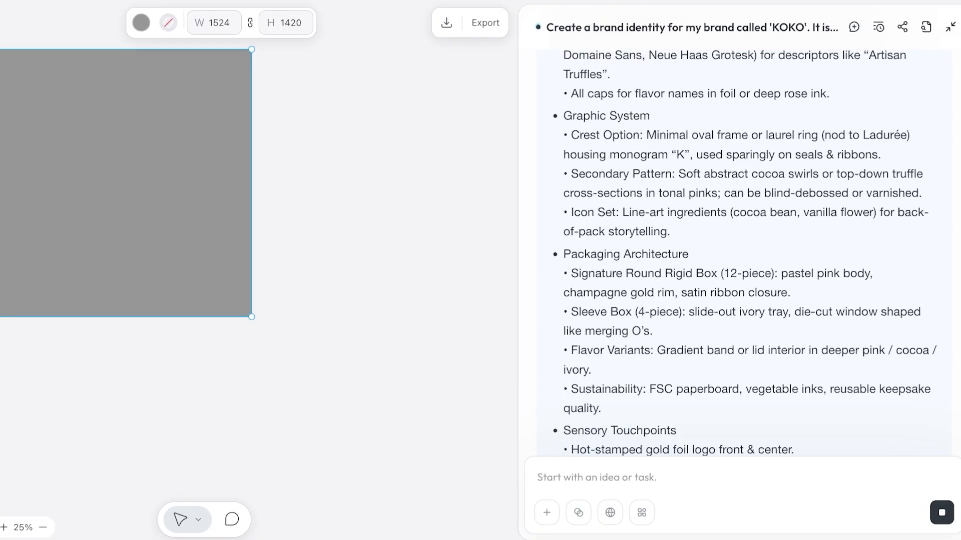
{"action": "scroll", "coordinate": [740, 253], "scroll_direction": "up", "scroll_amount": 20}
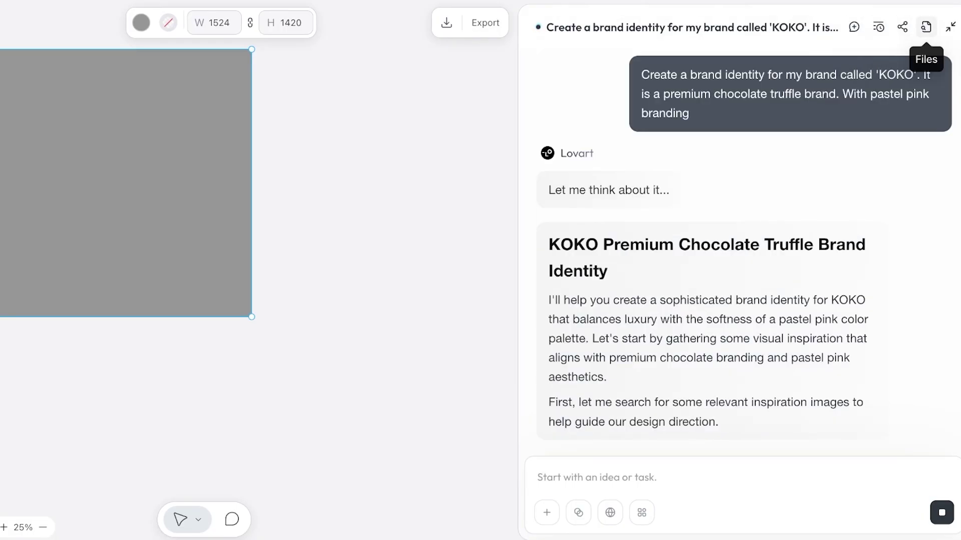
{"action": "left_click", "coordinate": [926, 27]}
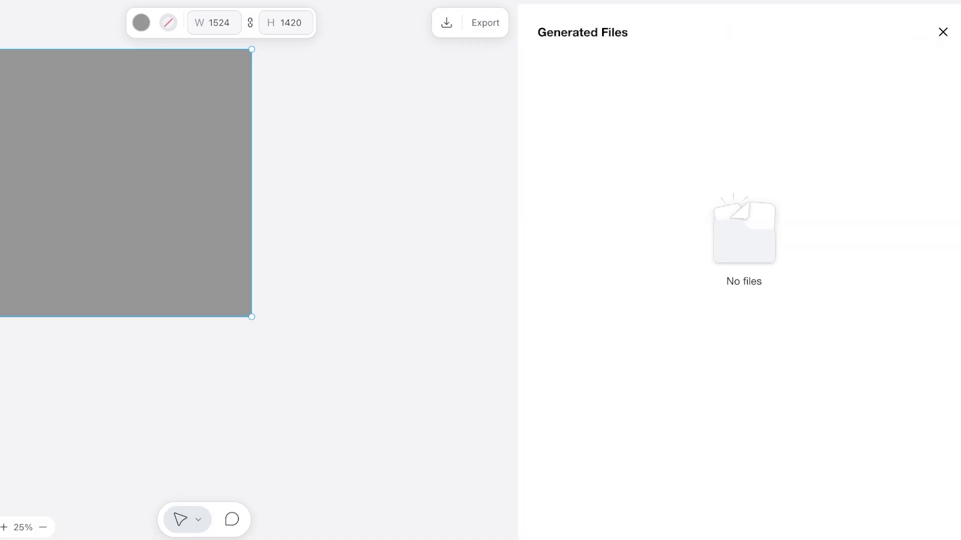
{"action": "left_click", "coordinate": [943, 32]}
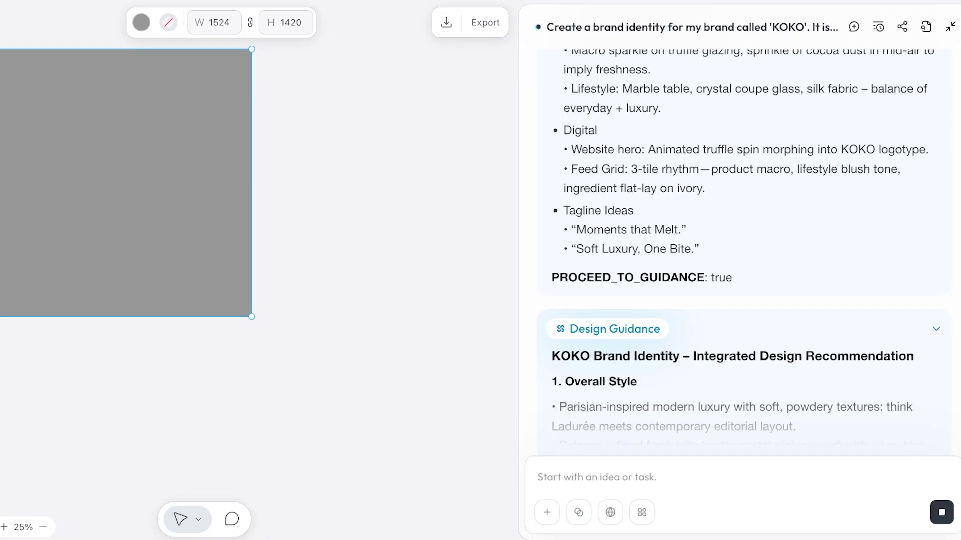
Deselect the rectangle and read the full Design Guidance, from overall style and color palette through to mood and brand voice.
{"action": "scroll", "coordinate": [743, 252], "scroll_direction": "up", "scroll_amount": 12}
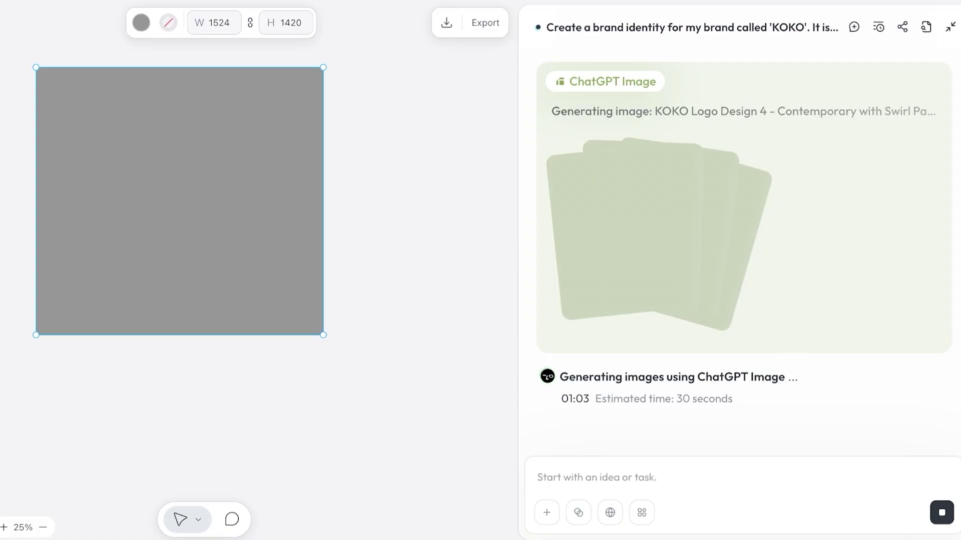
{"action": "key", "text": "Escape"}
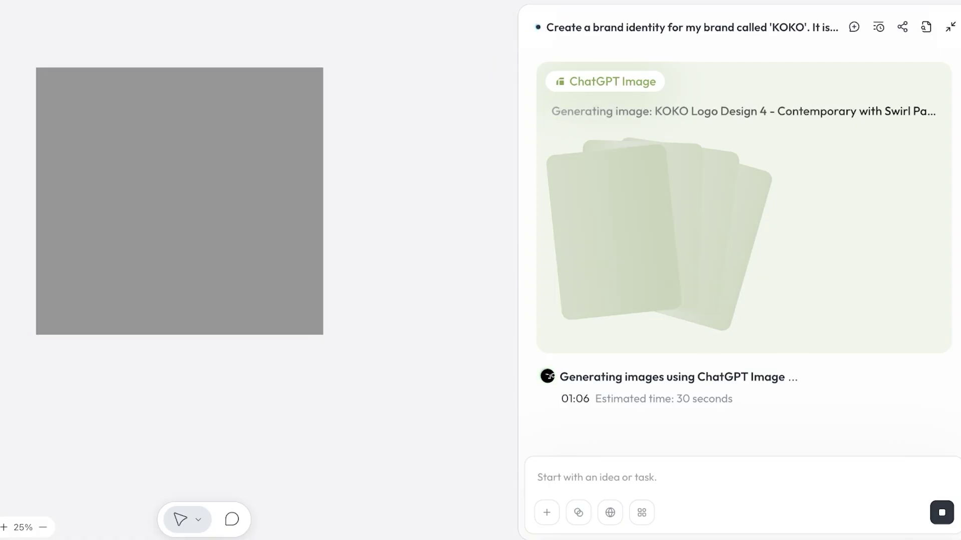
{"action": "scroll", "coordinate": [744, 253], "scroll_direction": "up", "scroll_amount": 10}
{"action": "scroll", "coordinate": [744, 250], "scroll_direction": "up", "scroll_amount": 10}
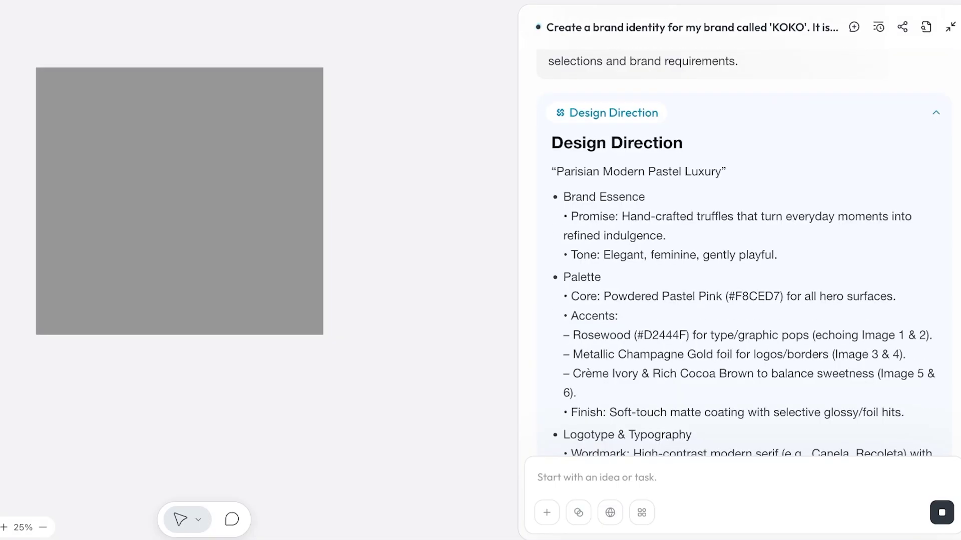
{"action": "scroll", "coordinate": [744, 250], "scroll_direction": "down", "scroll_amount": 15}
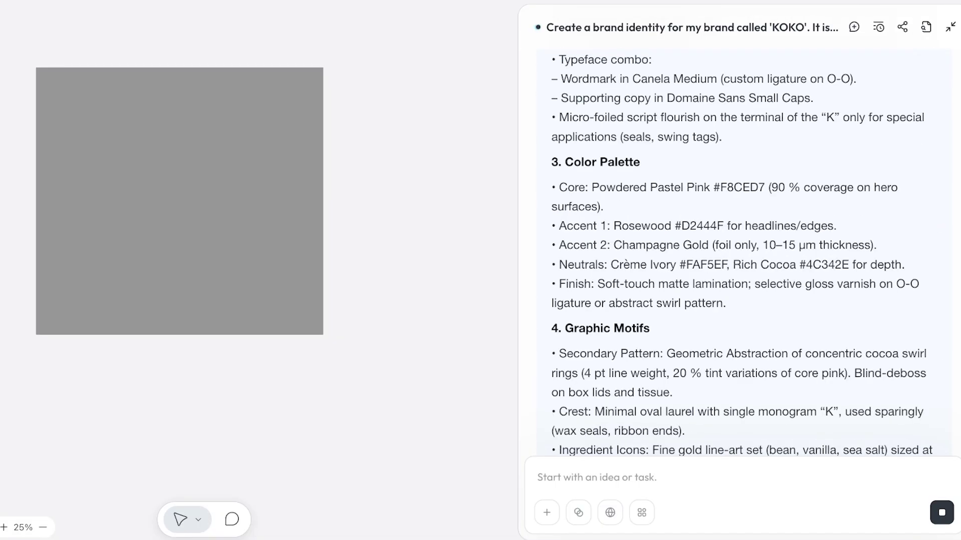
{"action": "scroll", "coordinate": [744, 252], "scroll_direction": "down", "scroll_amount": 12}
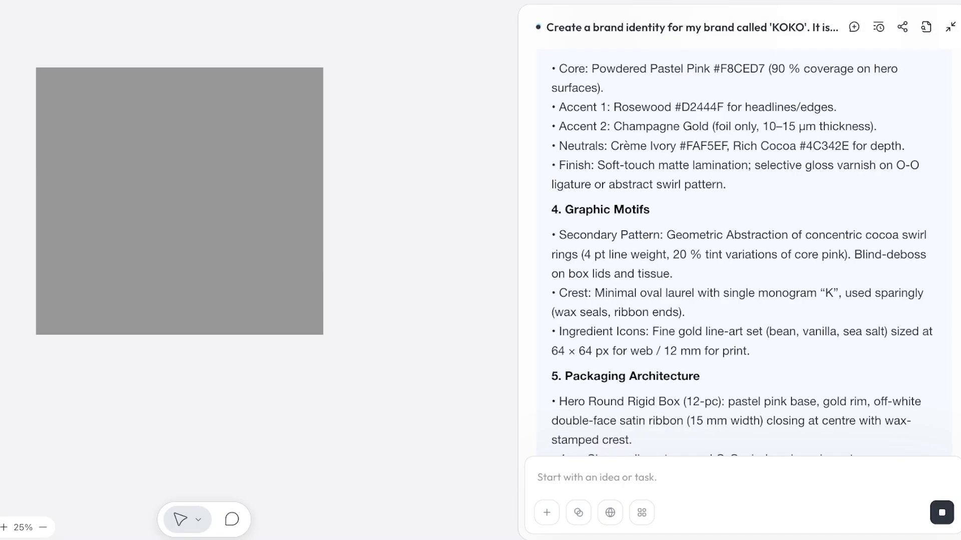
{"action": "scroll", "coordinate": [743, 253], "scroll_direction": "up", "scroll_amount": 16}
{"action": "scroll", "coordinate": [744, 250], "scroll_direction": "up", "scroll_amount": 1}
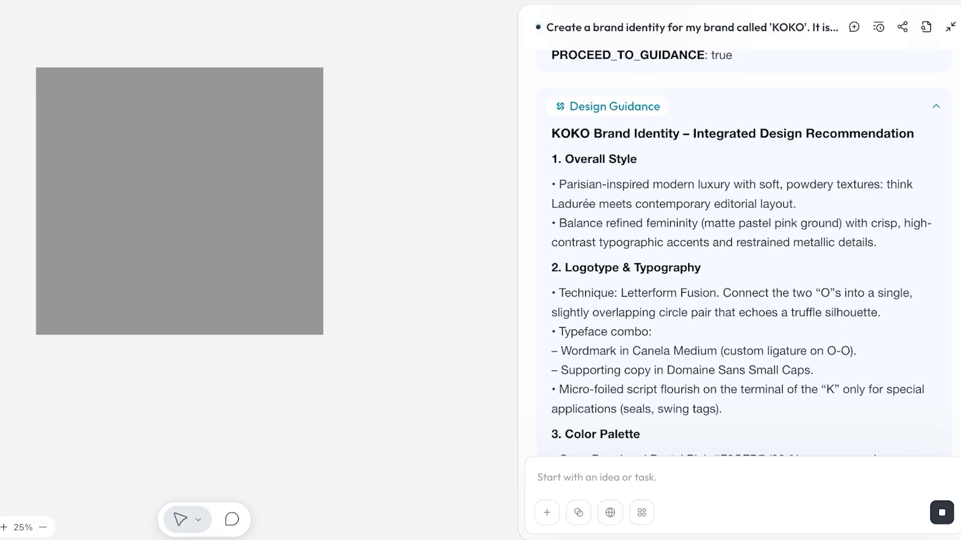
{"action": "scroll", "coordinate": [743, 250], "scroll_direction": "down", "scroll_amount": 11}
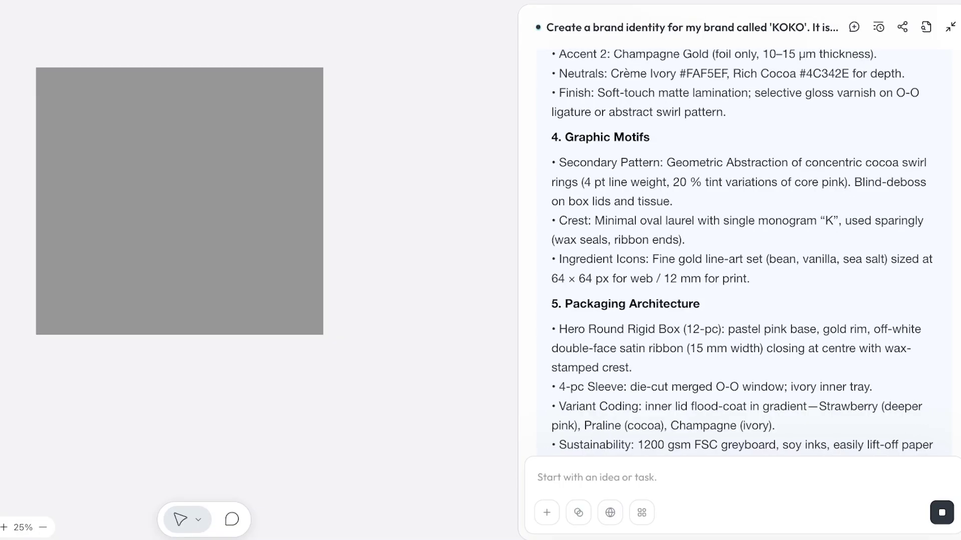
{"action": "scroll", "coordinate": [744, 253], "scroll_direction": "down", "scroll_amount": 5}
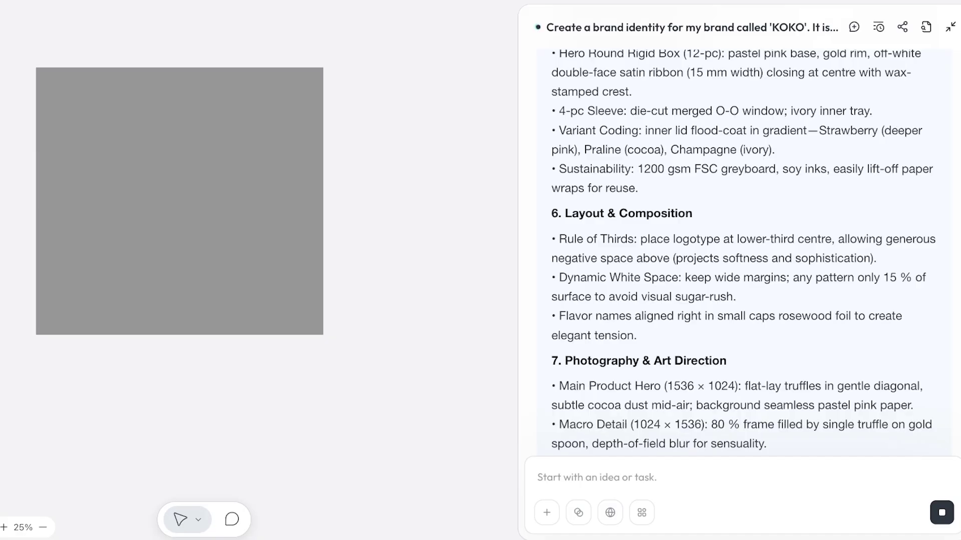
{"action": "scroll", "coordinate": [744, 253], "scroll_direction": "down", "scroll_amount": 7}
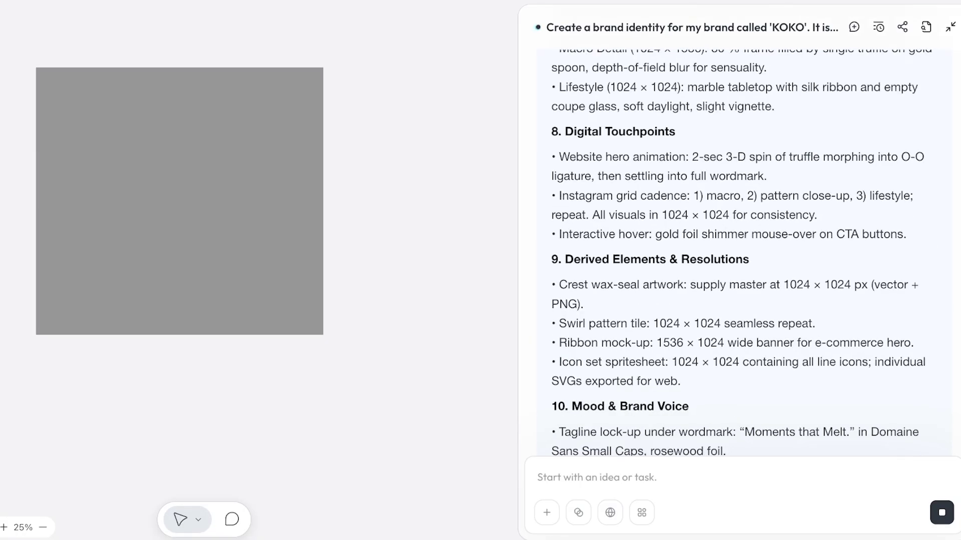
{"action": "scroll", "coordinate": [744, 253], "scroll_direction": "down", "scroll_amount": 5}
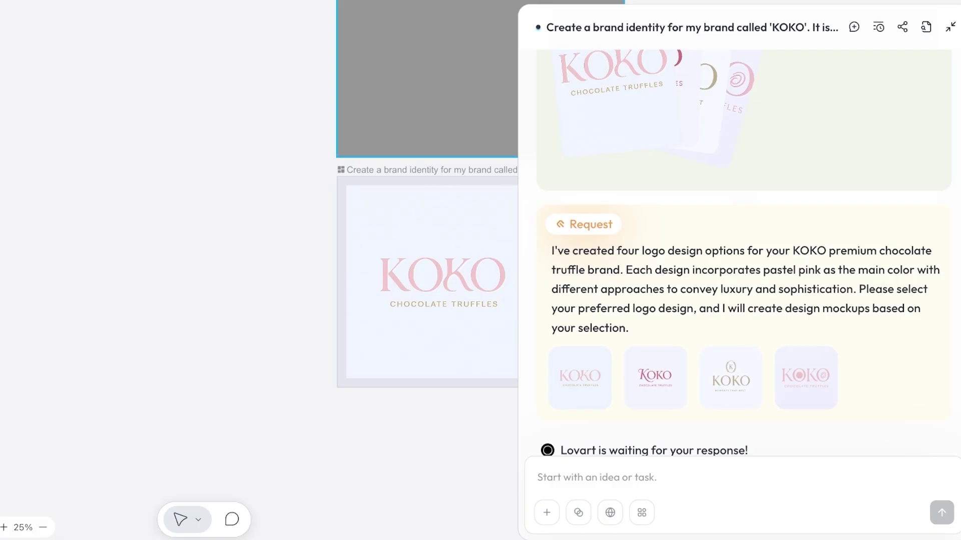
Narrow the chat panel to uncover more of the KOKO logos on the canvas, and clear the rectangle selection.
{"action": "mouse_move", "coordinate": [518, 90]}
{"action": "left_mouse_down"}
{"action": "mouse_move", "coordinate": [729, 85]}
{"action": "mouse_move", "coordinate": [504, 90]}
{"action": "left_mouse_up"}
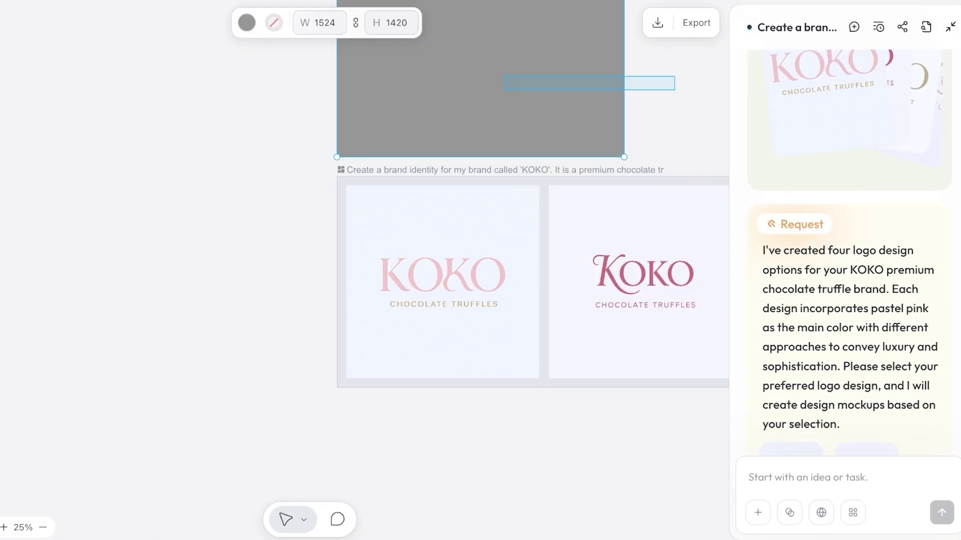
{"action": "key", "text": "Escape"}
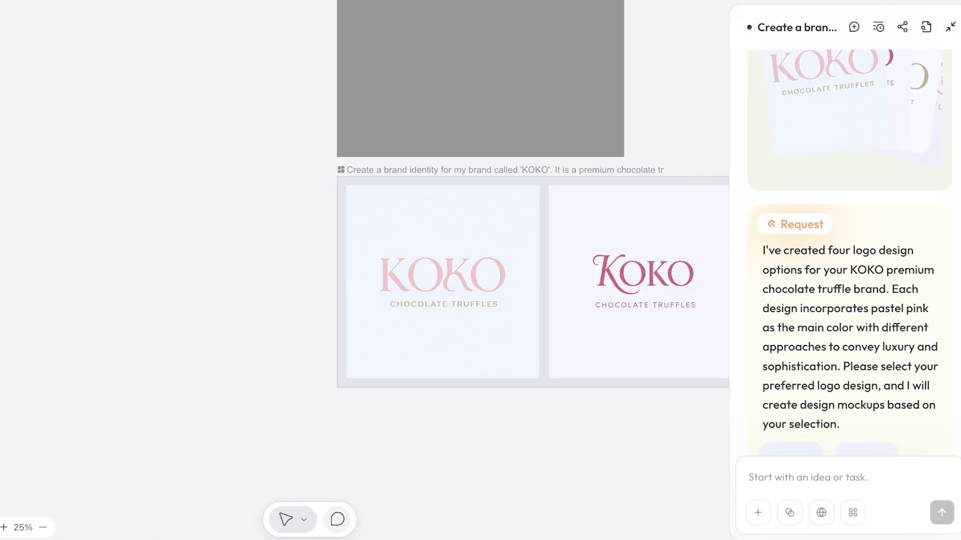
Use the Hand tool to bring the remaining KOKO logos into view and pick option 4 as the preferred logo.
{"action": "left_click", "coordinate": [303, 519]}
{"action": "left_click", "coordinate": [320, 470]}
{"action": "left_click_drag", "start_coordinate": [601, 280], "coordinate": [174, 162]}
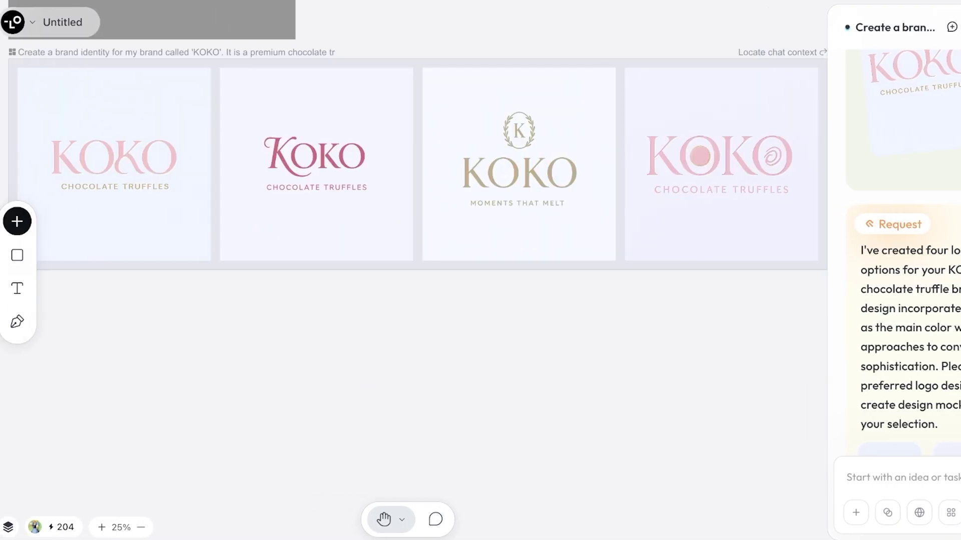
{"action": "scroll", "coordinate": [416, 165], "scroll_direction": "down", "scroll_amount": 1}
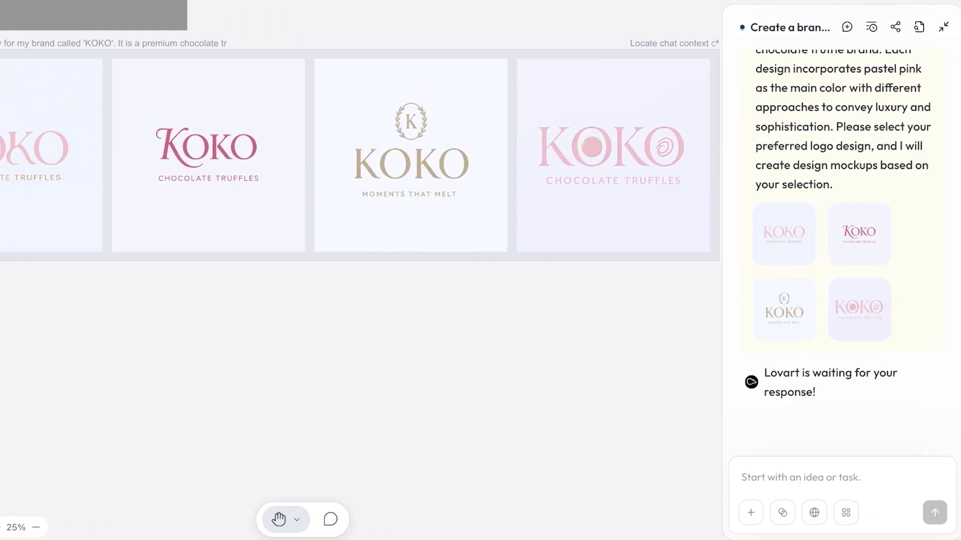
{"action": "left_click", "coordinate": [859, 310]}
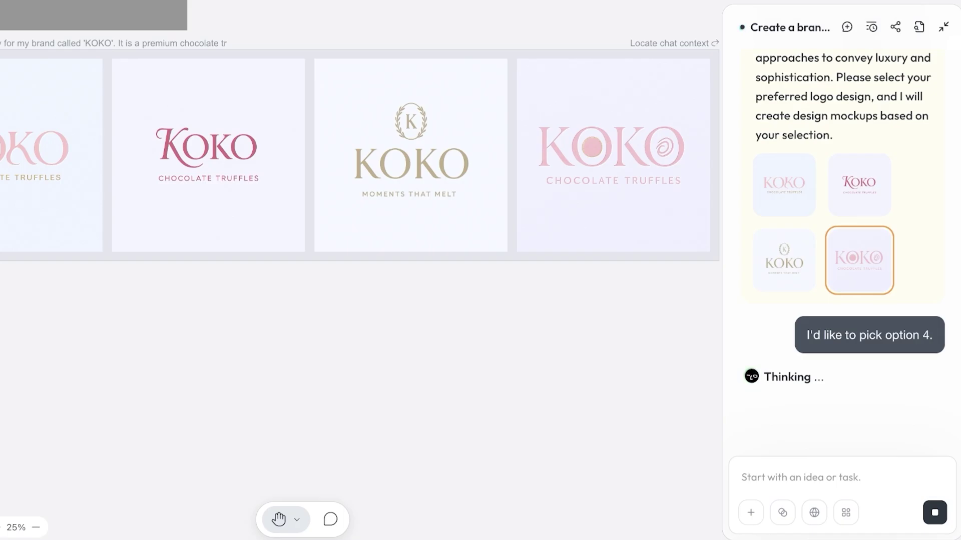
Read the reply to the option 4 choice, including the planned color system, typography and brand applications.
{"action": "scroll", "coordinate": [844, 235], "scroll_direction": "up", "scroll_amount": 1}
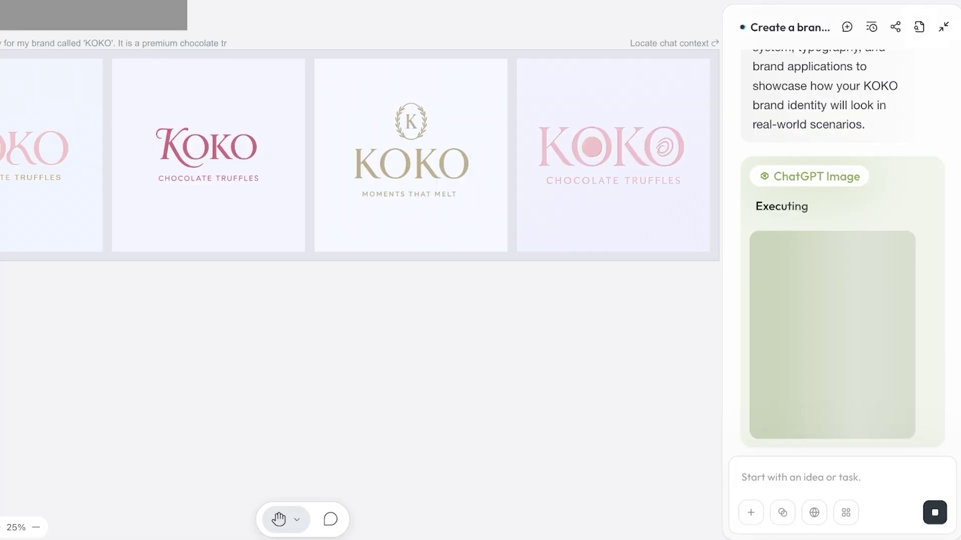
{"action": "scroll", "coordinate": [842, 253], "scroll_direction": "up", "scroll_amount": 3}
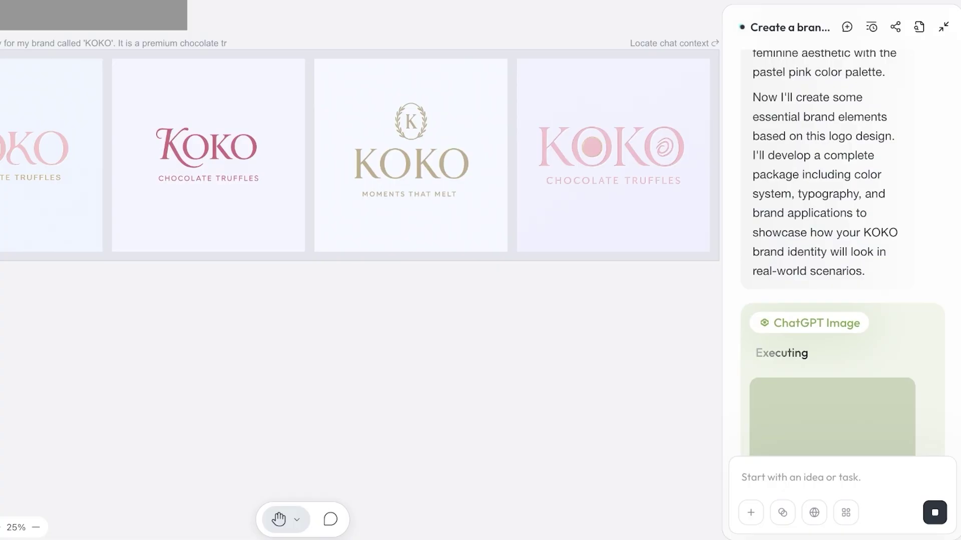
{"action": "scroll", "coordinate": [843, 250], "scroll_direction": "up", "scroll_amount": 3}
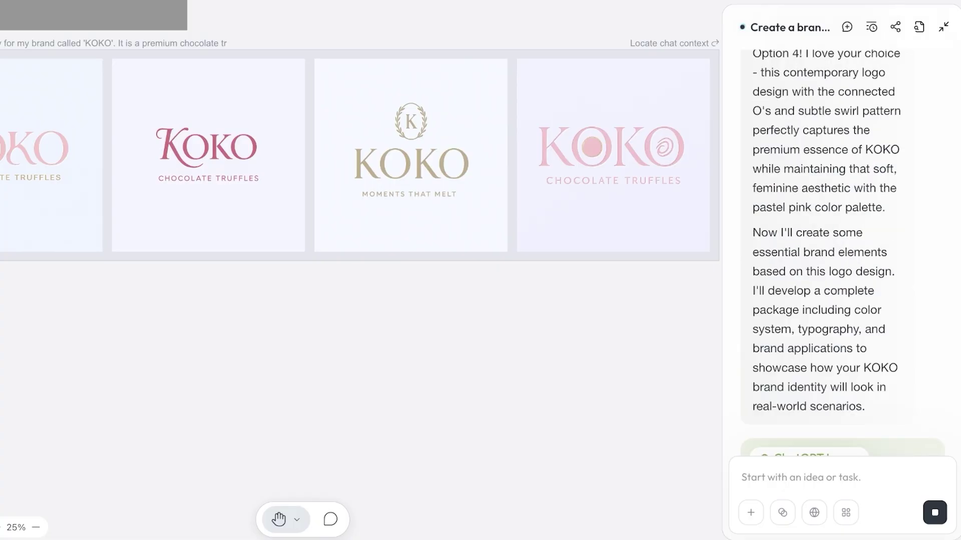
{"action": "scroll", "coordinate": [842, 250], "scroll_direction": "down", "scroll_amount": 3}
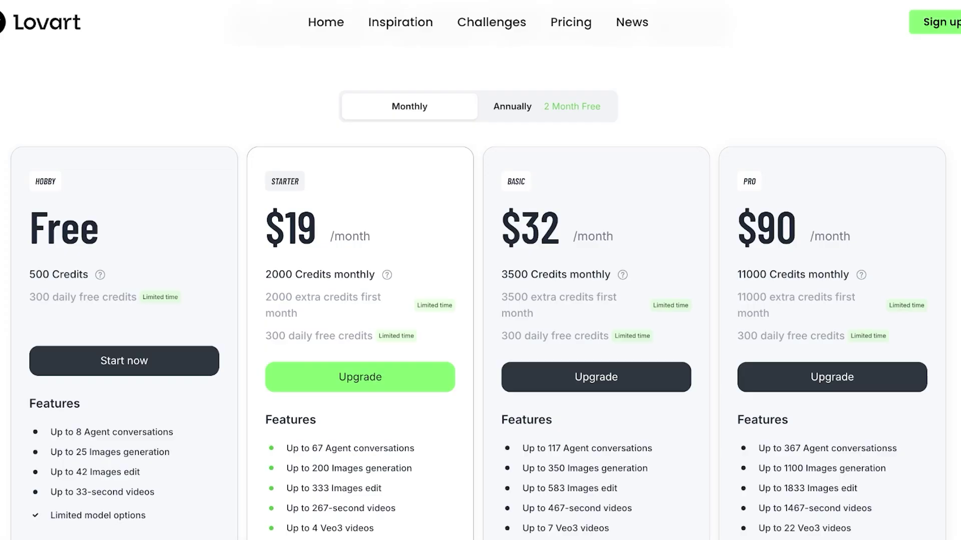
Compare the monthly Hobby, Starter, Basic and Pro plans and their features on the Lovart pricing page.
{"action": "scroll", "coordinate": [478, 320], "scroll_direction": "down", "scroll_amount": 1}
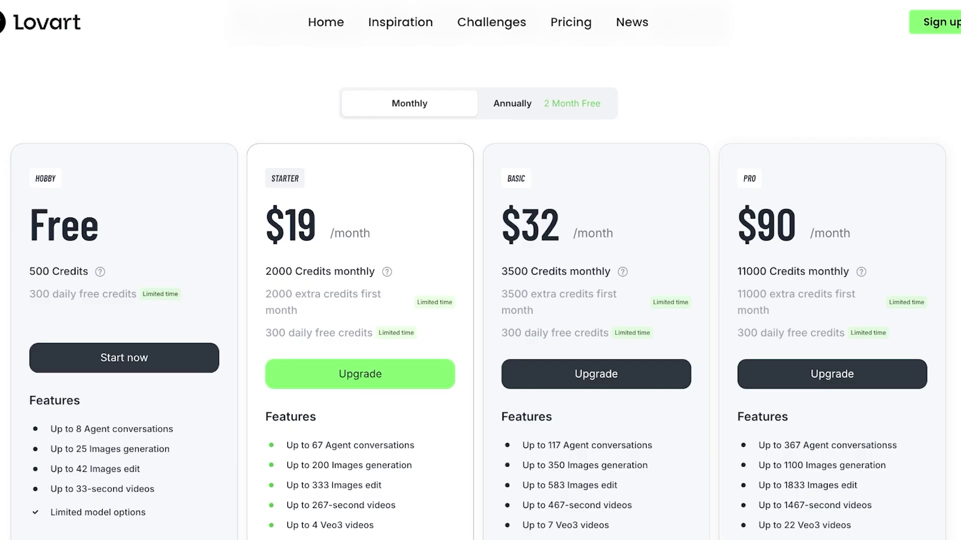
{"action": "scroll", "coordinate": [480, 285], "scroll_direction": "down", "scroll_amount": 2}
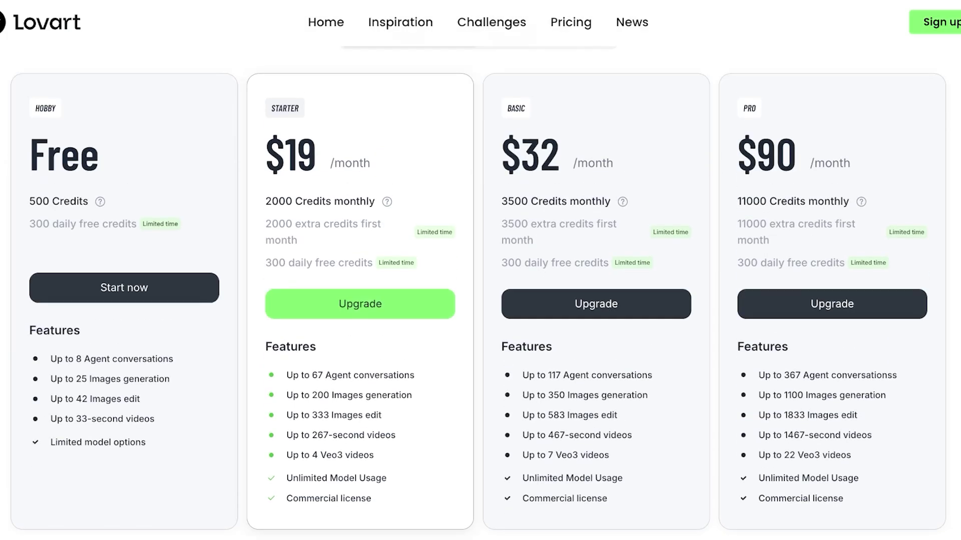